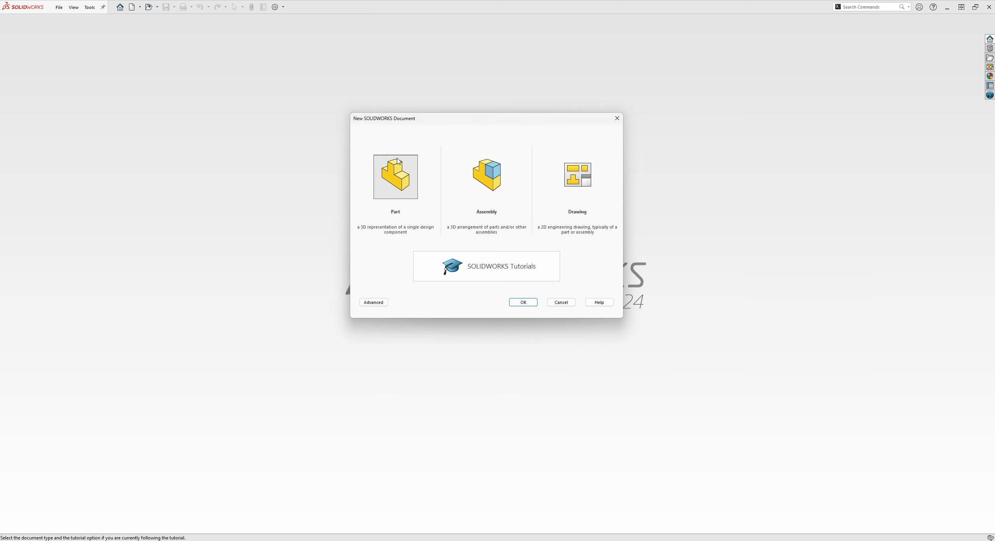
Create a new part document and start a sketch on the Top Plane.
{"action": "left_click", "coordinate": [515, 306]}
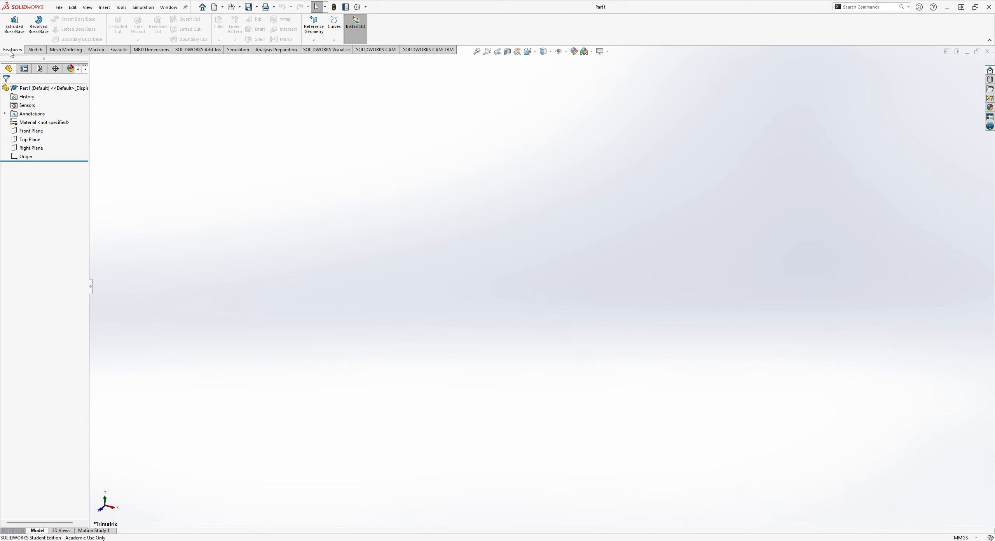
{"action": "left_click", "coordinate": [36, 49]}
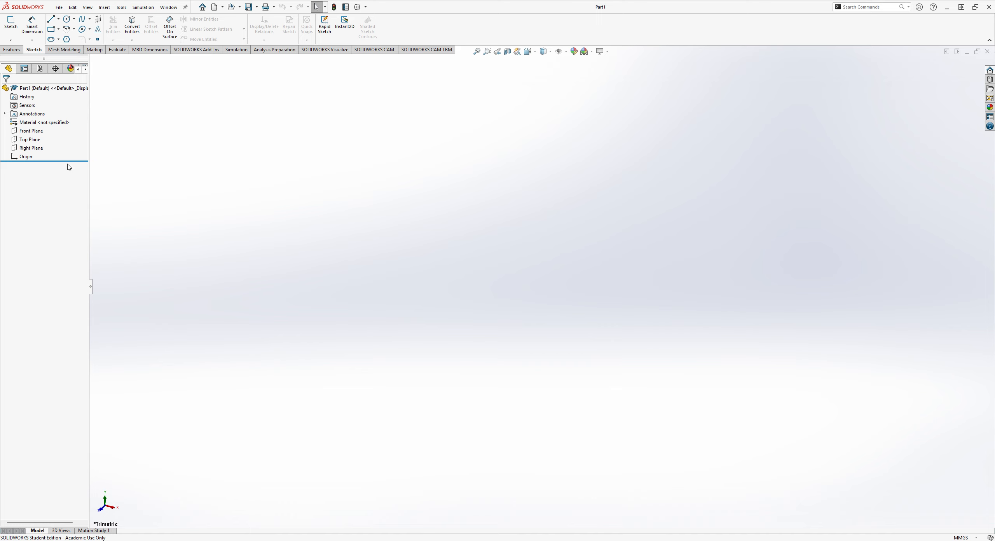
{"action": "left_click", "coordinate": [11, 22]}
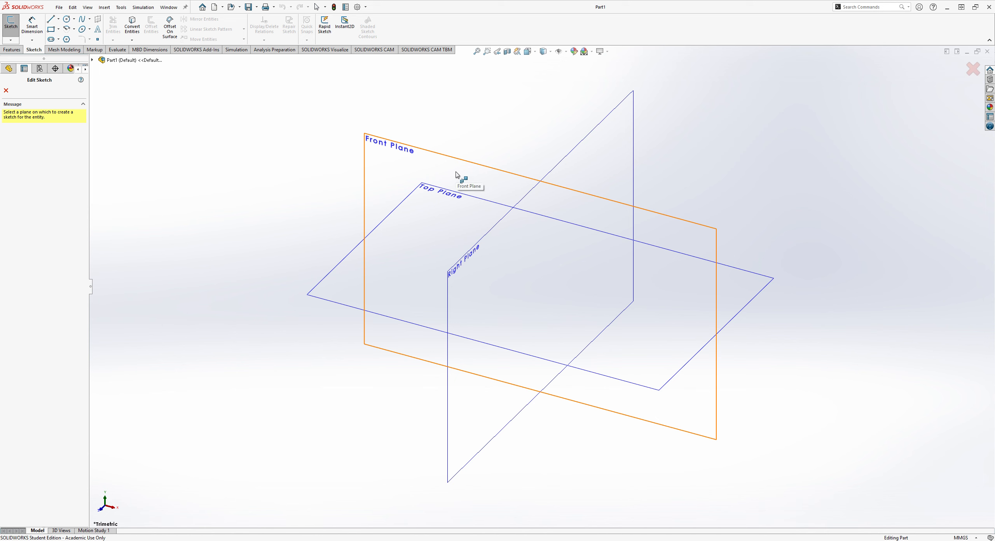
{"action": "left_click", "coordinate": [457, 174]}
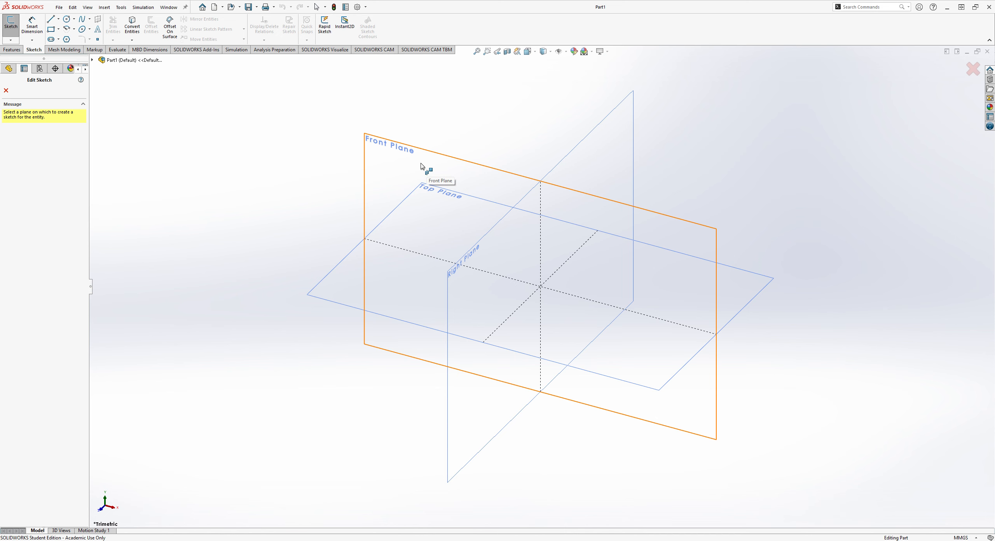
{"action": "left_click", "coordinate": [344, 262]}
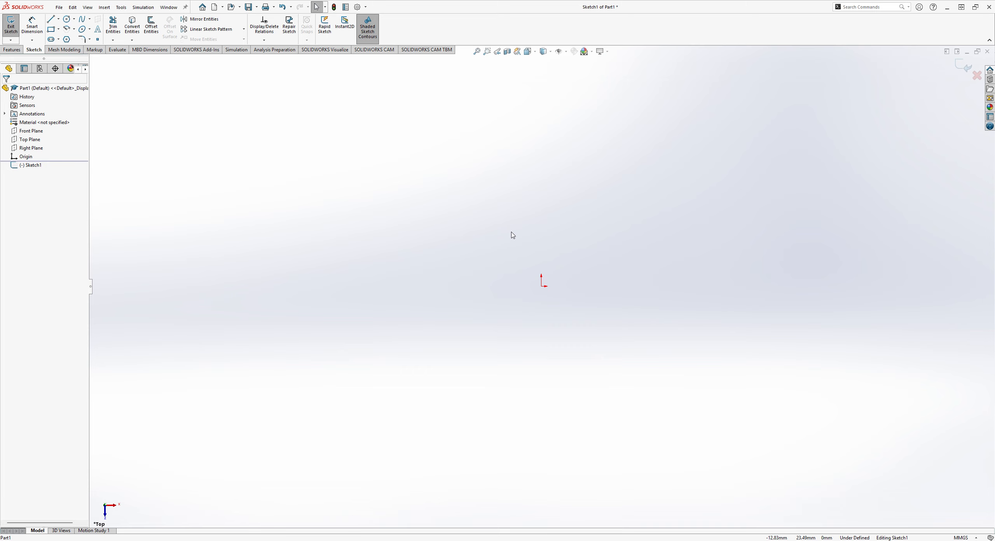
Sketch a corner rectangle enclosing the origin, about 144 mm wide and 54 mm high.
{"action": "left_click", "coordinate": [53, 30]}
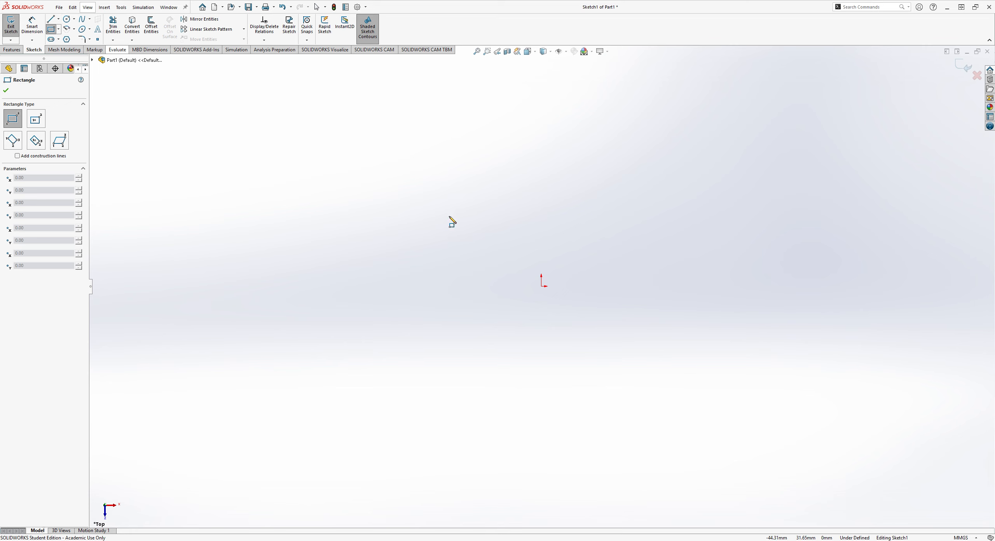
{"action": "left_click", "coordinate": [478, 234]}
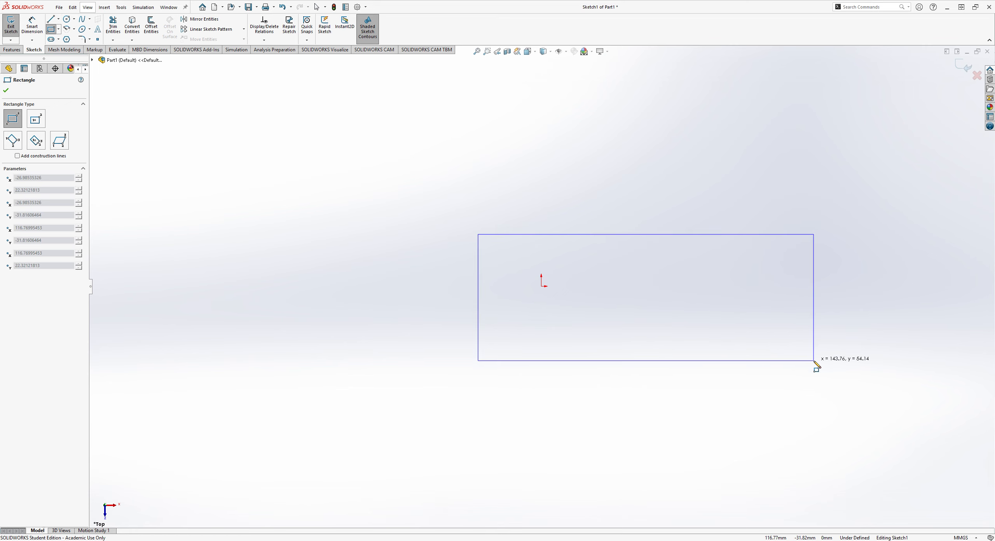
{"action": "left_click", "coordinate": [814, 361]}
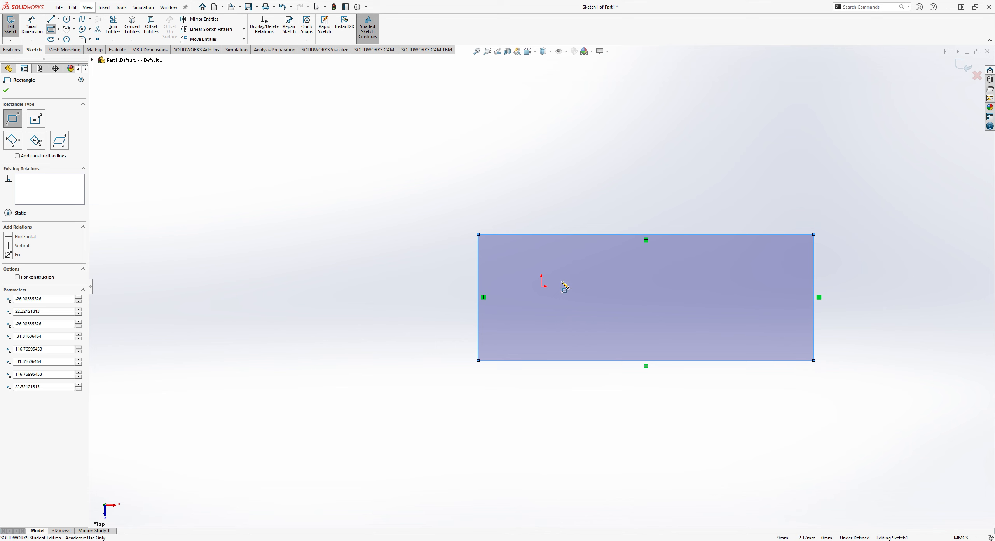
Dimension the rectangle's upper horizontal edge and set its length to 100 mm.
{"action": "left_click", "coordinate": [31, 28]}
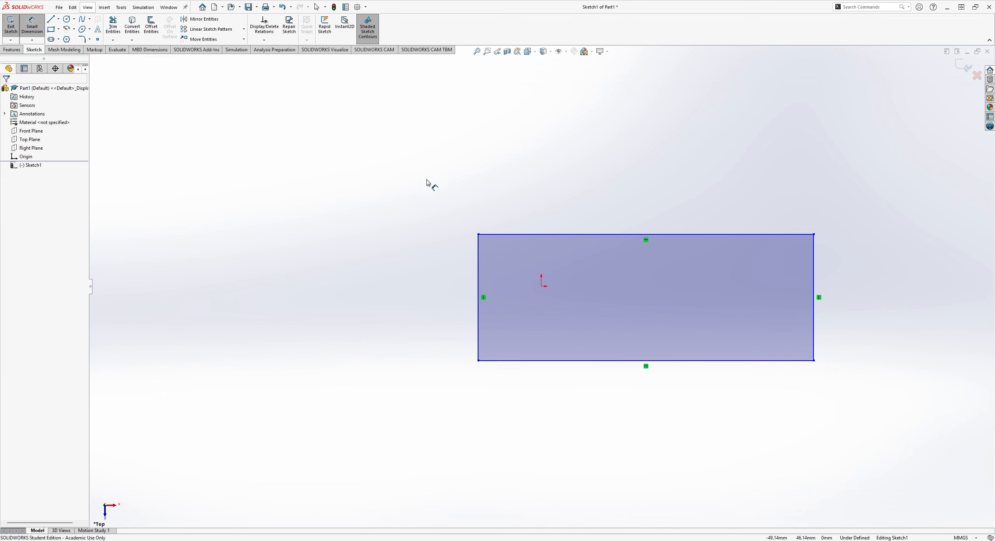
{"action": "left_click", "coordinate": [551, 235]}
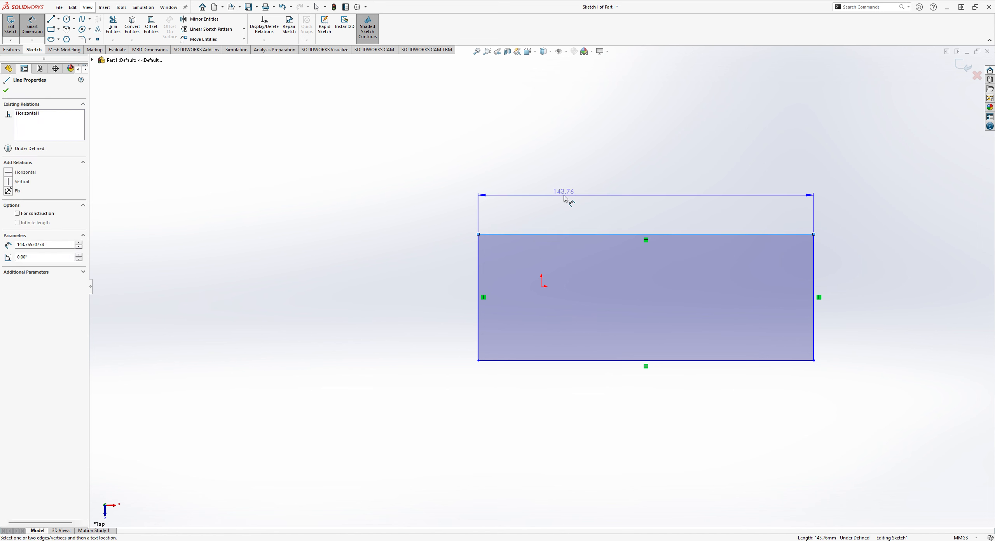
{"action": "left_click", "coordinate": [562, 194]}
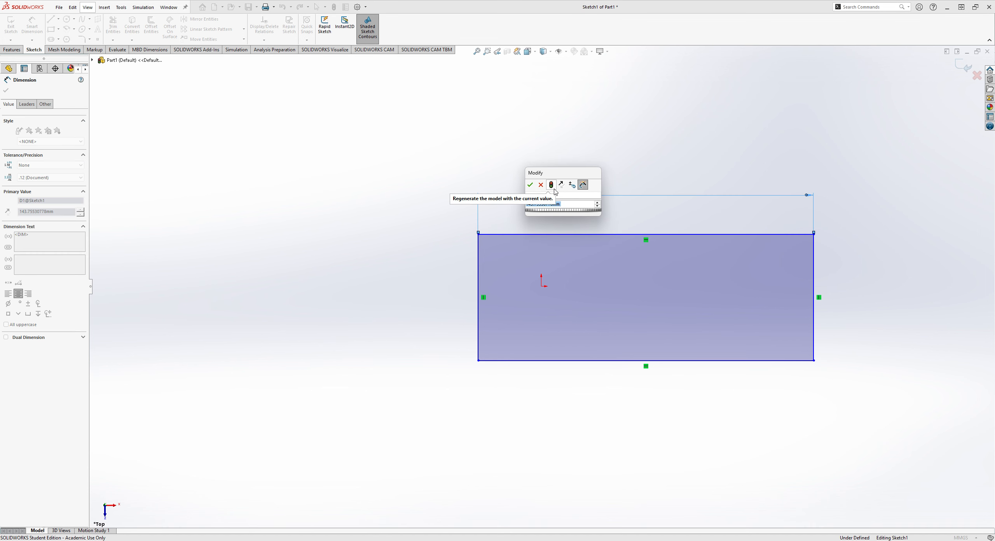
{"action": "type", "text": "100"}
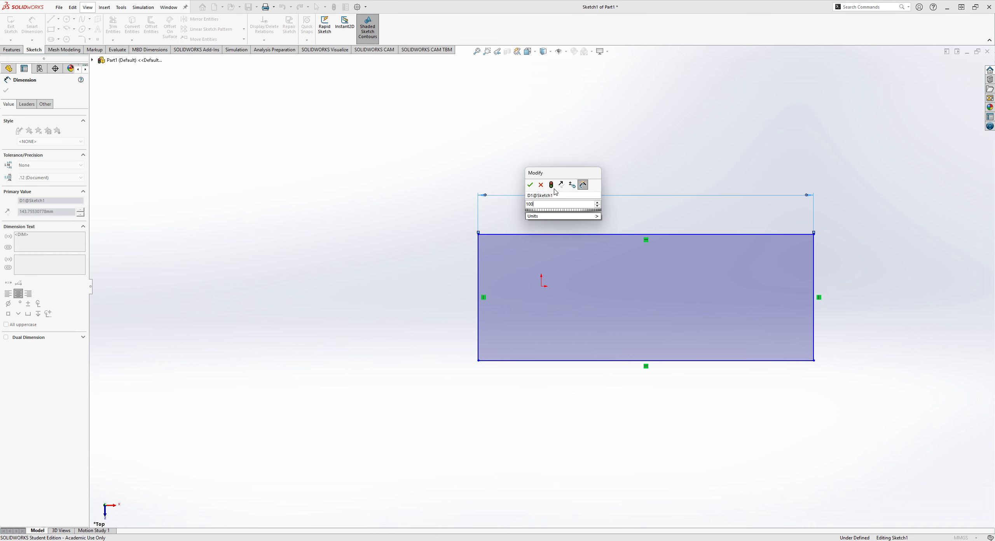
{"action": "key", "text": "Return"}
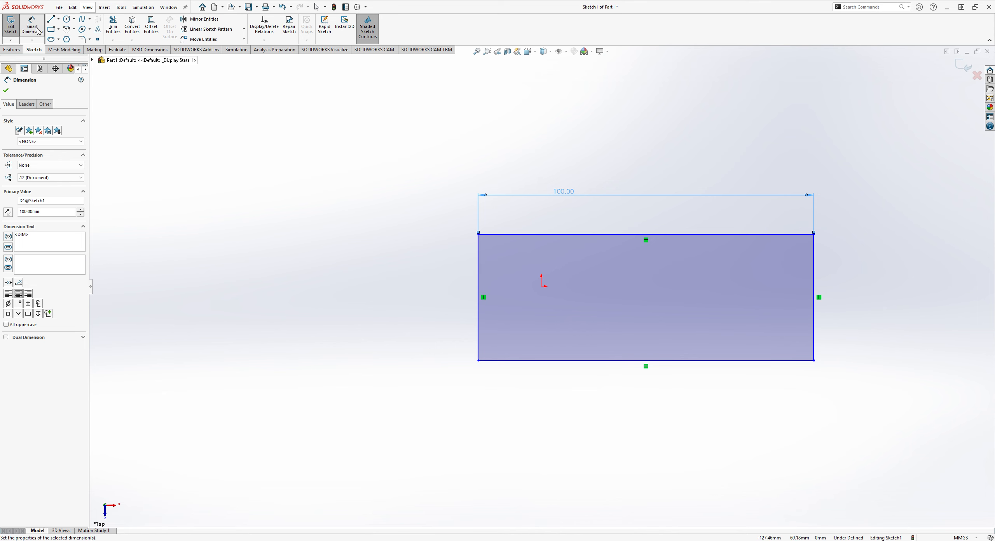
Dimension the rectangle's left vertical edge at 100 mm and exit the sketch.
{"action": "left_click", "coordinate": [478, 272]}
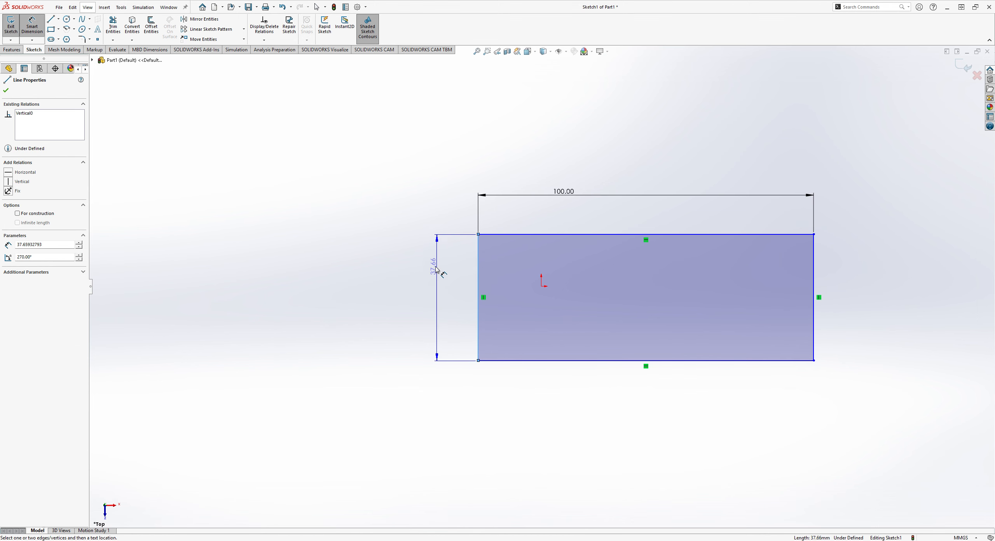
{"action": "left_click", "coordinate": [408, 275]}
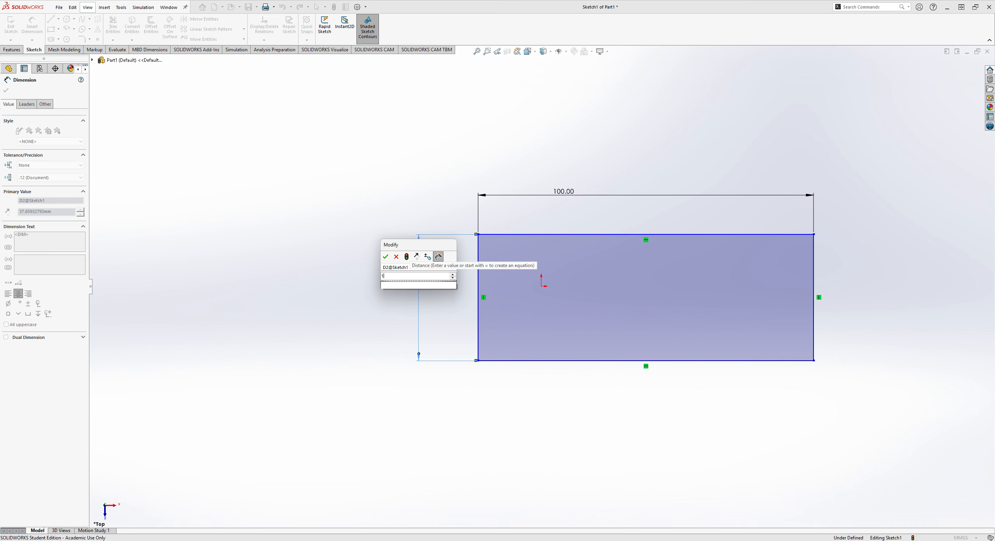
{"action": "type", "text": "100"}
{"action": "key", "text": "Return"}
{"action": "scroll", "coordinate": [738, 334], "scroll_direction": "down", "scroll_amount": 3}
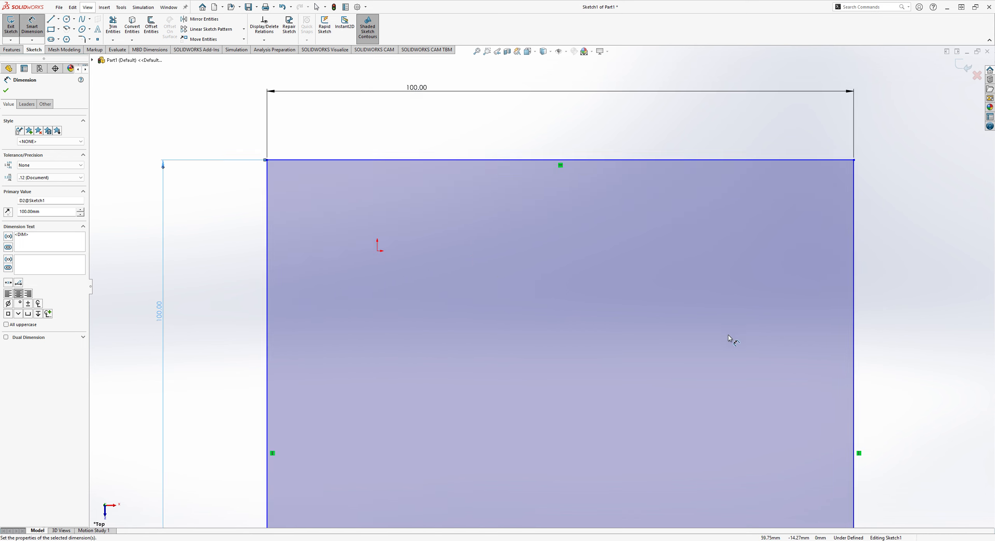
{"action": "scroll", "coordinate": [771, 414], "scroll_direction": "up", "scroll_amount": 6}
{"action": "scroll", "coordinate": [621, 468], "scroll_direction": "down", "scroll_amount": 1}
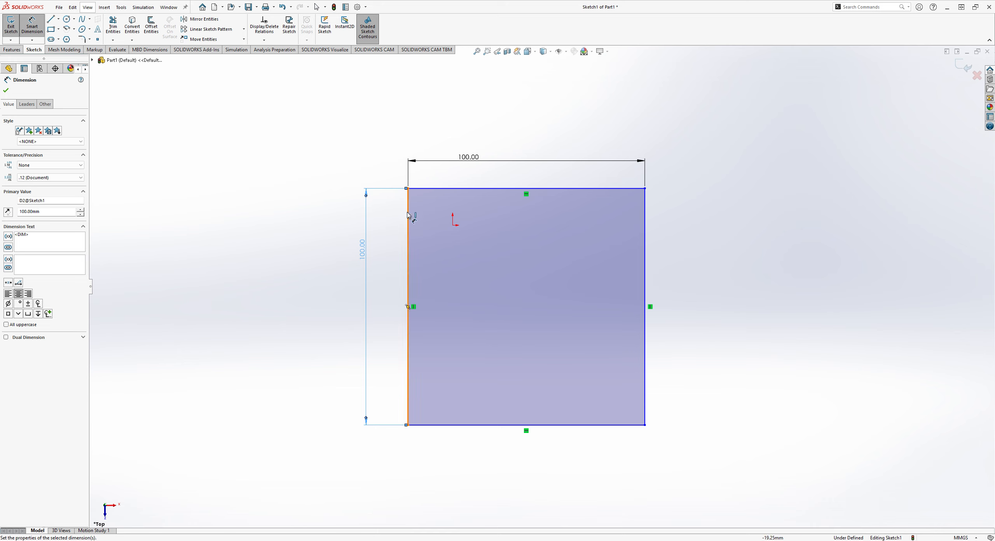
{"action": "left_click", "coordinate": [963, 70]}
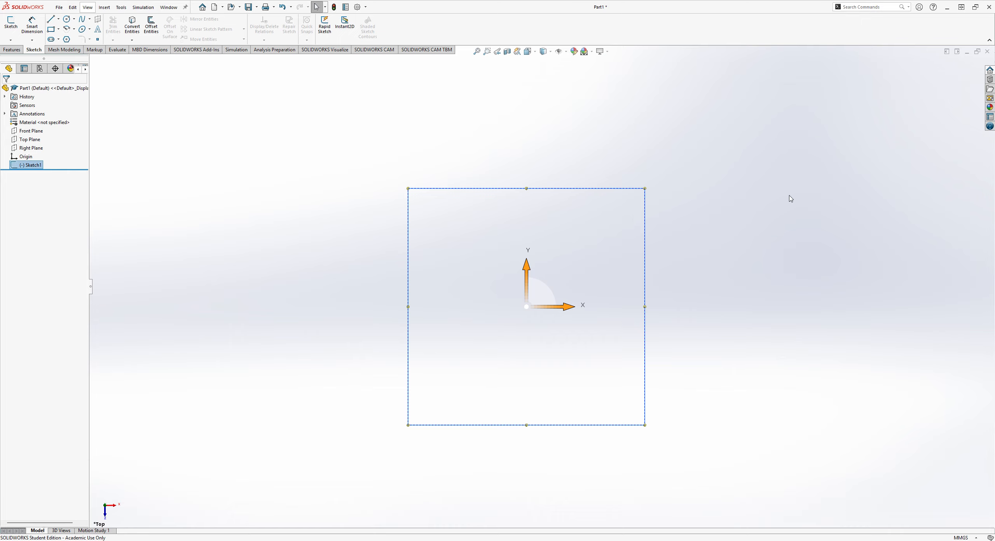
{"action": "mouse_move", "coordinate": [788, 182]}
{"action": "middle_mouse_down"}
{"action": "mouse_move", "coordinate": [795, 138]}
{"action": "mouse_move", "coordinate": [736, 77]}
{"action": "mouse_move", "coordinate": [681, 66]}
{"action": "mouse_move", "coordinate": [633, 131]}
{"action": "mouse_move", "coordinate": [664, 193]}
{"action": "mouse_move", "coordinate": [739, 218]}
{"action": "mouse_move", "coordinate": [733, 266]}
{"action": "mouse_move", "coordinate": [799, 277]}
{"action": "mouse_move", "coordinate": [757, 217]}
{"action": "mouse_move", "coordinate": [596, 204]}
{"action": "mouse_move", "coordinate": [486, 277]}
{"action": "mouse_move", "coordinate": [413, 355]}
{"action": "mouse_move", "coordinate": [384, 464]}
{"action": "middle_mouse_up"}
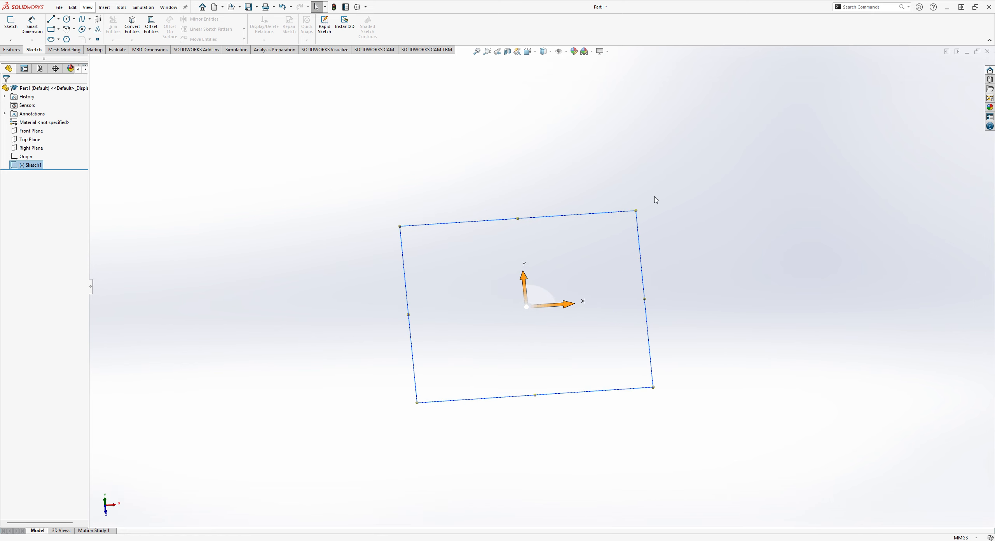
{"action": "middle_click_drag", "start_coordinate": [675, 166], "coordinate": [683, 259]}
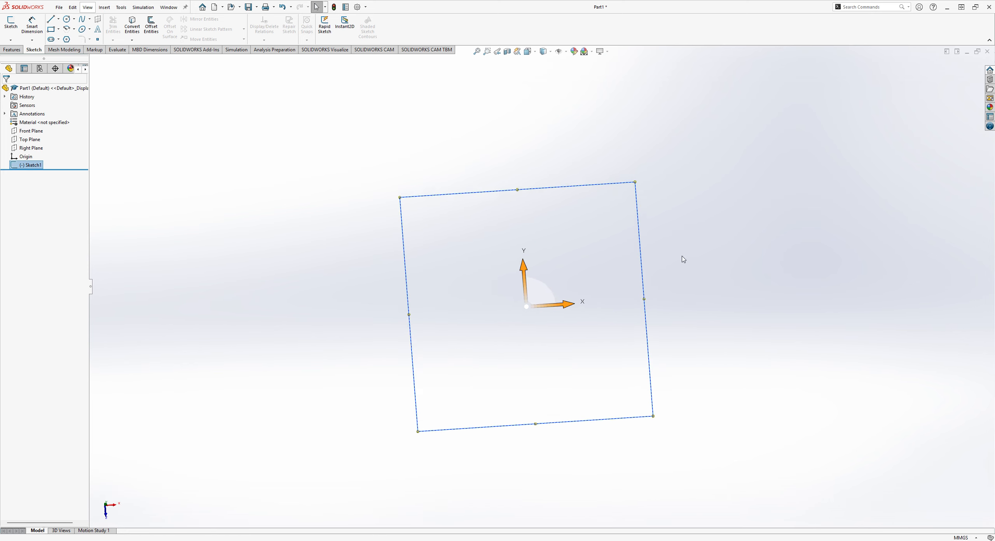
{"action": "scroll", "coordinate": [682, 256], "scroll_direction": "up", "scroll_amount": 4}
{"action": "scroll", "coordinate": [688, 254], "scroll_direction": "down", "scroll_amount": 5}
{"action": "scroll", "coordinate": [689, 255], "scroll_direction": "up", "scroll_amount": 4}
{"action": "scroll", "coordinate": [342, 268], "scroll_direction": "down", "scroll_amount": 2}
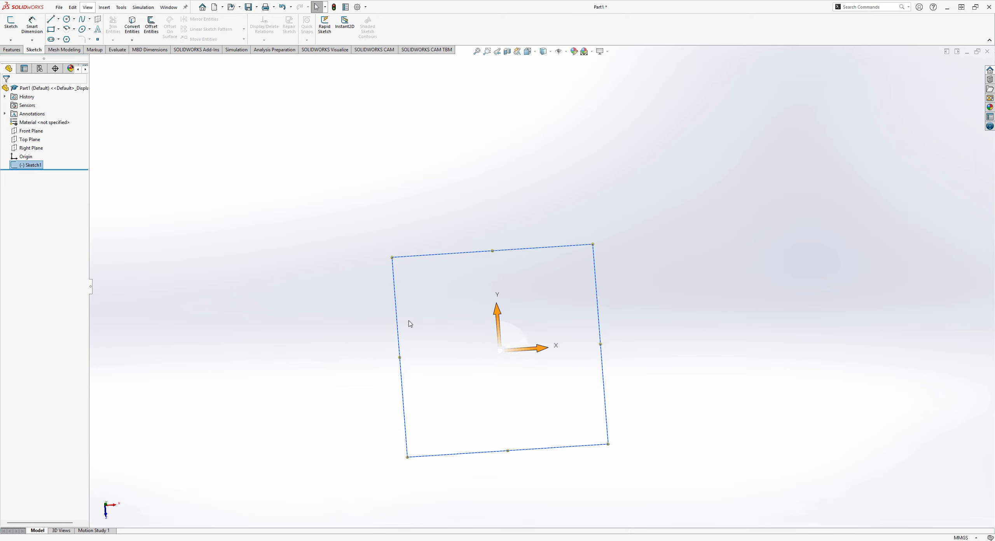
{"action": "mouse_move", "coordinate": [514, 342]}
{"action": "middle_mouse_down"}
{"action": "mouse_move", "coordinate": [510, 271]}
{"action": "mouse_move", "coordinate": [488, 377]}
{"action": "mouse_move", "coordinate": [450, 257]}
{"action": "mouse_move", "coordinate": [457, 102]}
{"action": "mouse_move", "coordinate": [444, 182]}
{"action": "mouse_move", "coordinate": [502, 284]}
{"action": "mouse_move", "coordinate": [418, 313]}
{"action": "middle_mouse_up"}
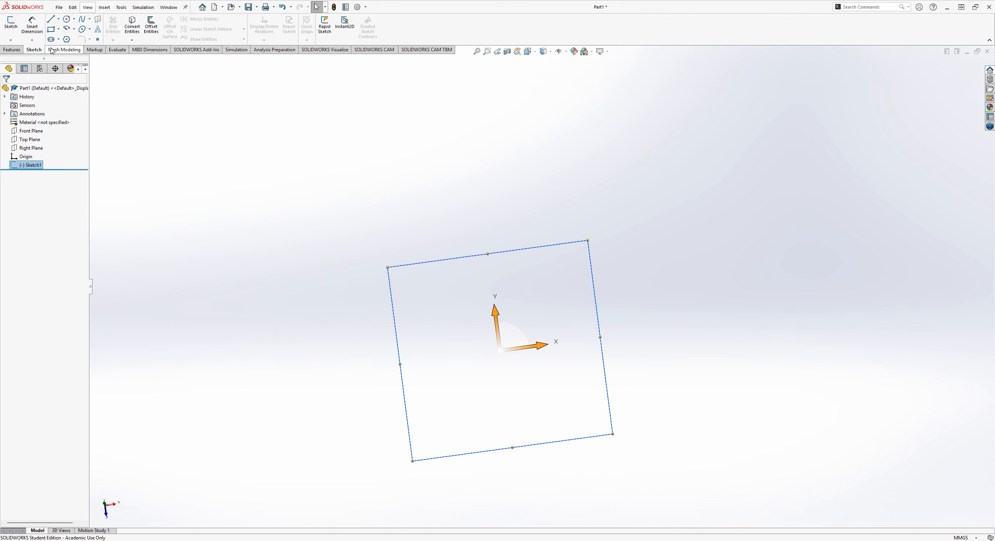
{"action": "left_click", "coordinate": [12, 50]}
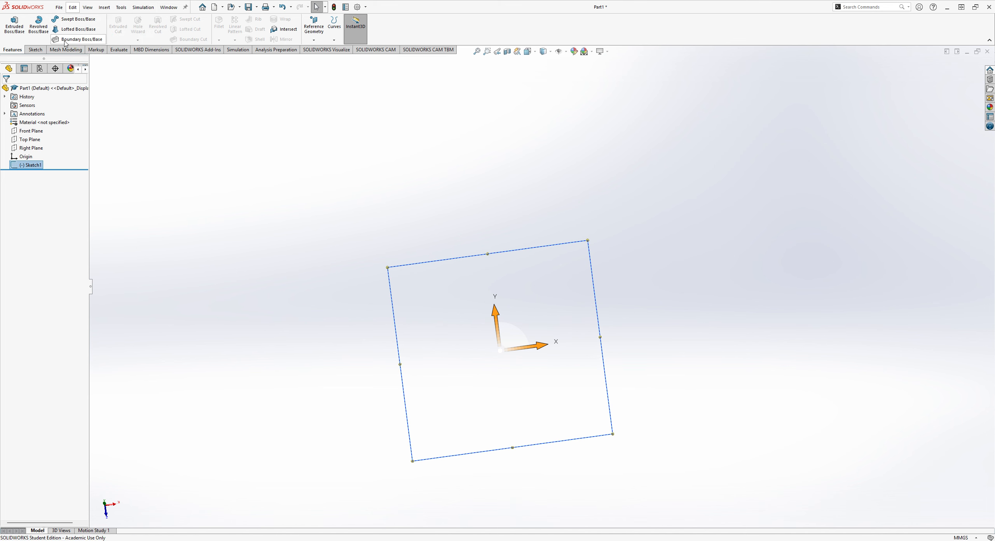
{"action": "left_click", "coordinate": [22, 37]}
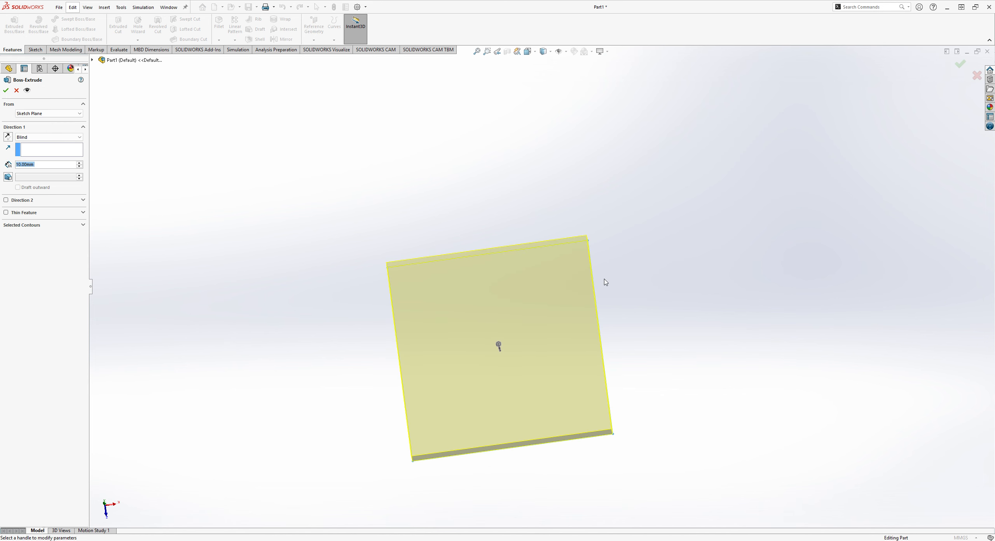
{"action": "left_click", "coordinate": [976, 76]}
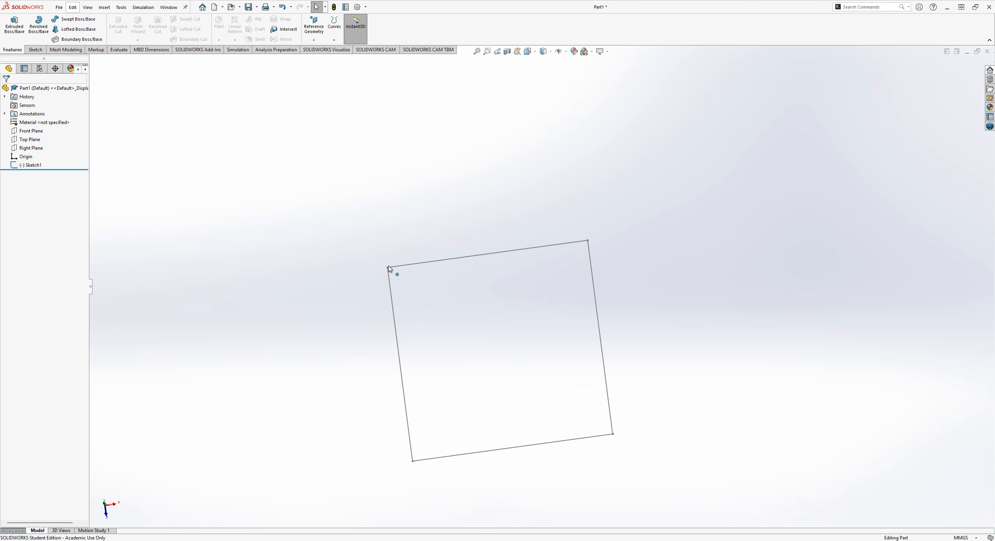
{"action": "mouse_move", "coordinate": [299, 213]}
{"action": "left_mouse_down"}
{"action": "mouse_move", "coordinate": [587, 459]}
{"action": "mouse_move", "coordinate": [689, 487]}
{"action": "left_mouse_up"}
{"action": "left_click", "coordinate": [604, 435]}
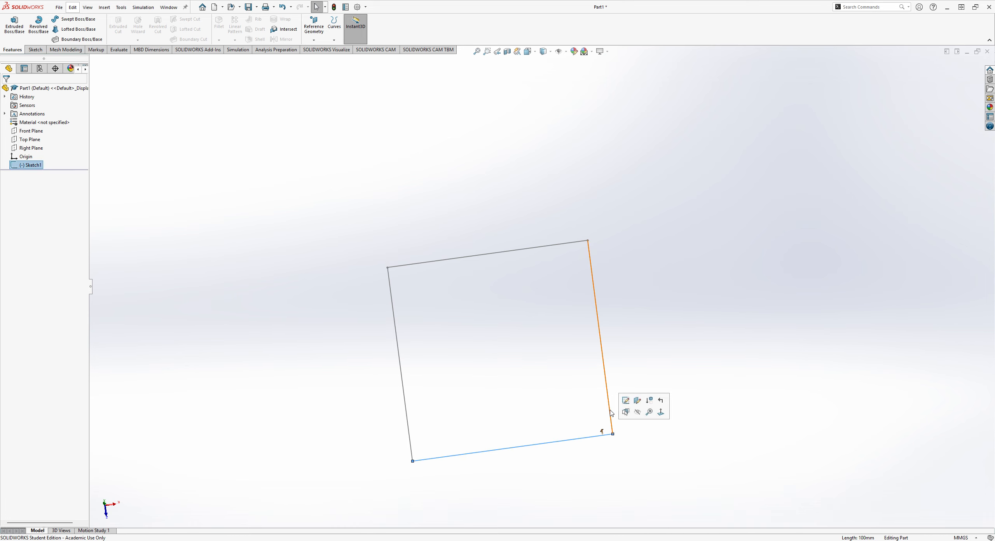
{"action": "left_click", "coordinate": [671, 302]}
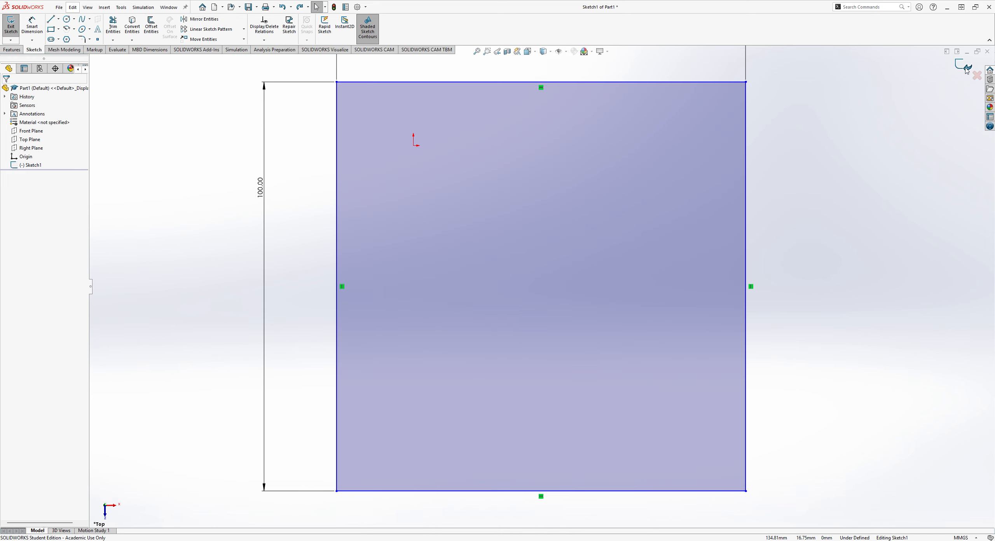
{"action": "left_click", "coordinate": [966, 68]}
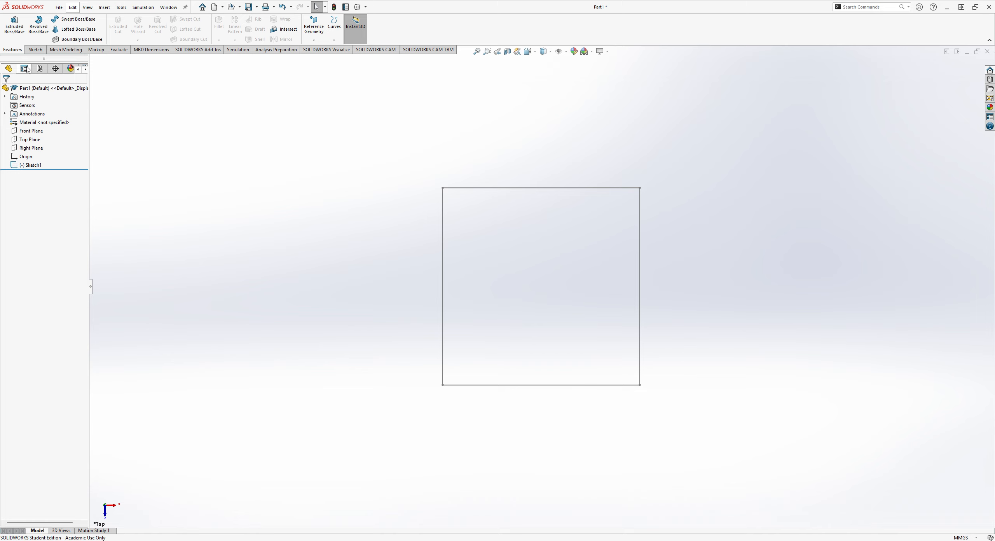
Set up a blind boss extrusion of the square sketch with a depth of 100 mm.
{"action": "left_click", "coordinate": [16, 29]}
{"action": "left_click", "coordinate": [450, 189]}
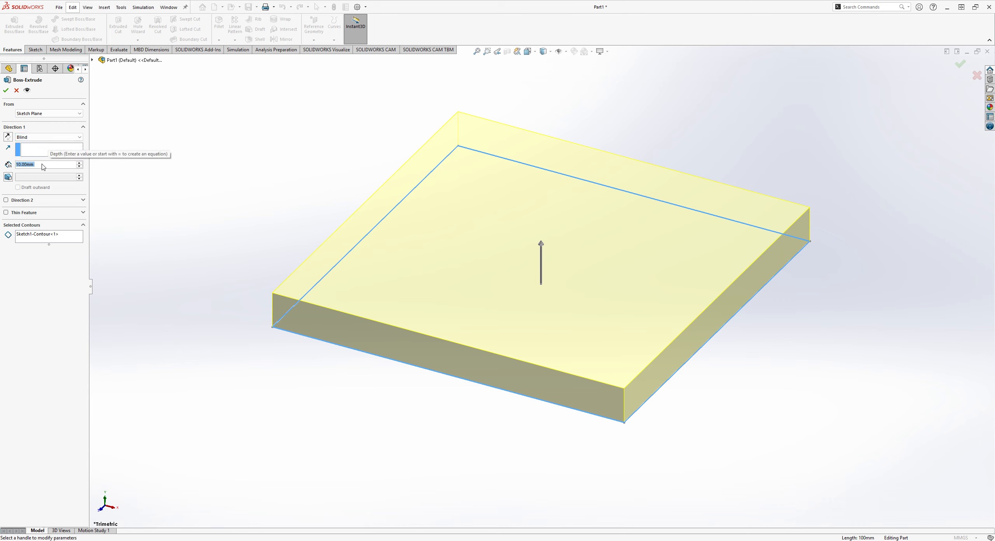
{"action": "type", "text": "1000"}
{"action": "key", "text": "BackSpace"}
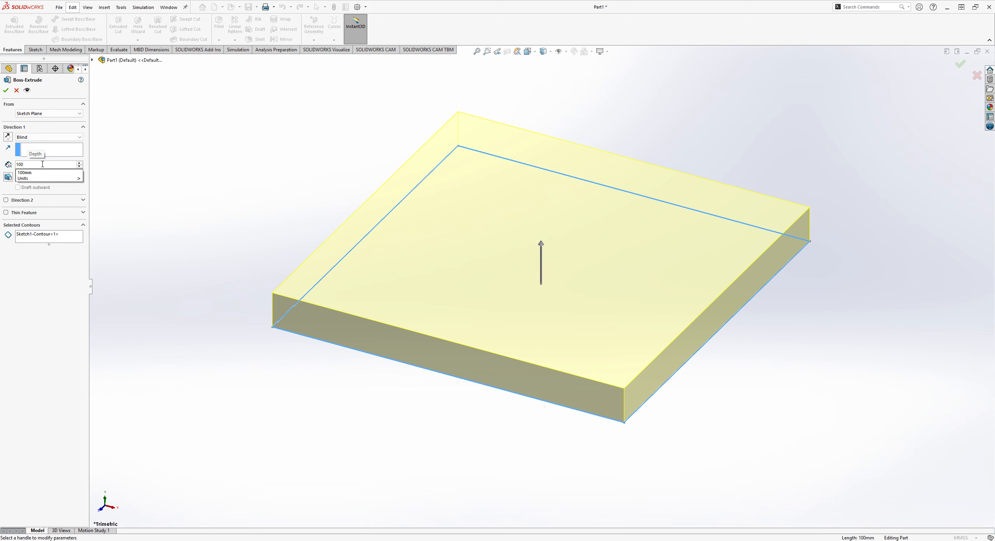
{"action": "type", "text": "mm"}
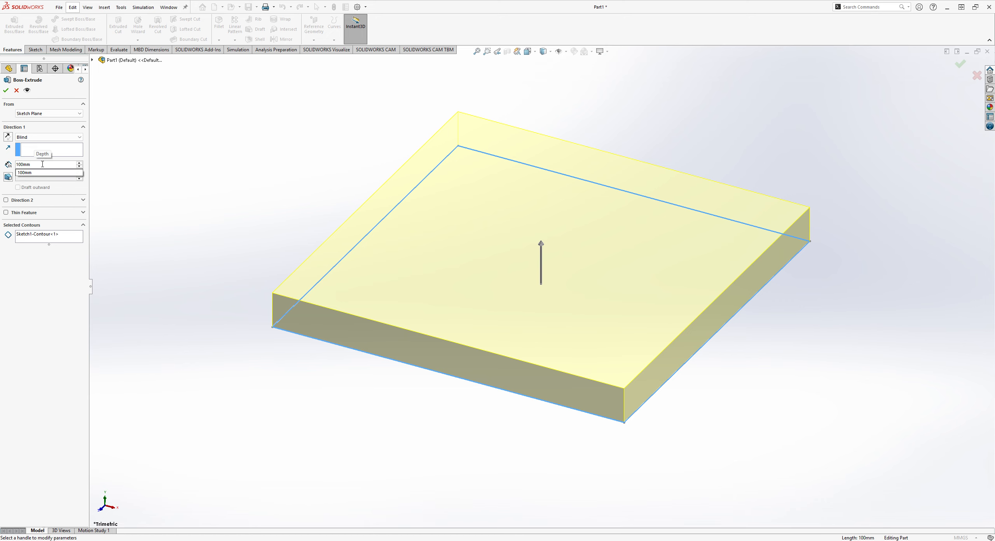
{"action": "key", "text": "Return"}
Examine the cube's extrusion preview from several sides and accept the feature.
{"action": "scroll", "coordinate": [621, 325], "scroll_direction": "up", "scroll_amount": 4}
{"action": "right_click_drag", "start_coordinate": [735, 267], "coordinate": [688, 241]}
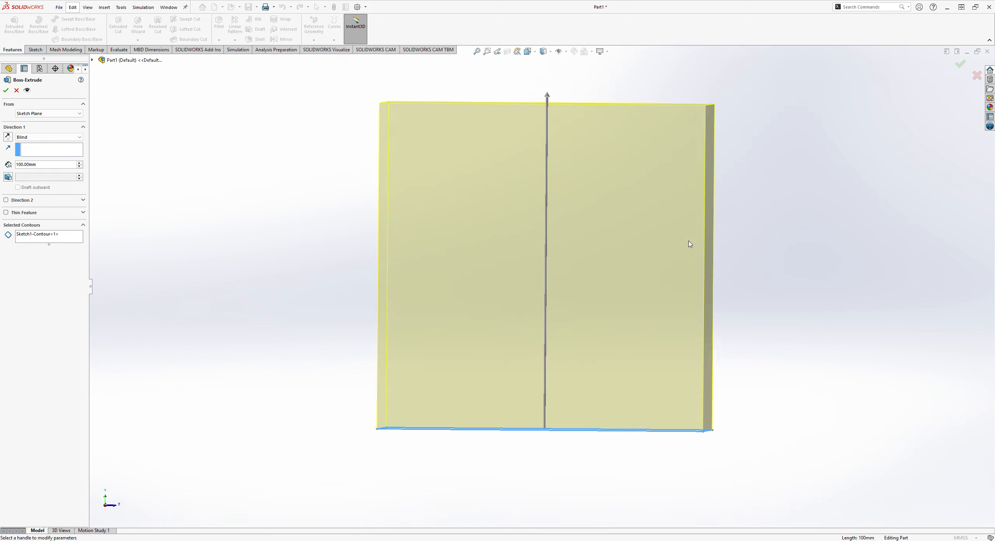
{"action": "mouse_move", "coordinate": [819, 220]}
{"action": "middle_mouse_down"}
{"action": "mouse_move", "coordinate": [750, 268]}
{"action": "mouse_move", "coordinate": [718, 277]}
{"action": "mouse_move", "coordinate": [718, 287]}
{"action": "middle_mouse_up"}
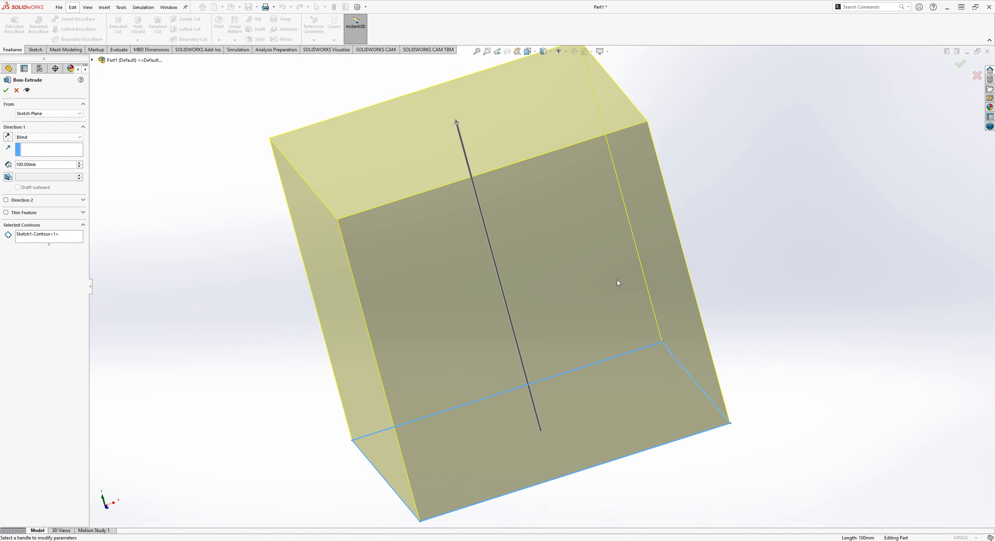
{"action": "middle_click_drag", "start_coordinate": [827, 211], "coordinate": [806, 237]}
{"action": "scroll", "coordinate": [684, 271], "scroll_direction": "up", "scroll_amount": 3}
{"action": "scroll", "coordinate": [638, 298], "scroll_direction": "down", "scroll_amount": 3}
{"action": "scroll", "coordinate": [634, 299], "scroll_direction": "up", "scroll_amount": 2}
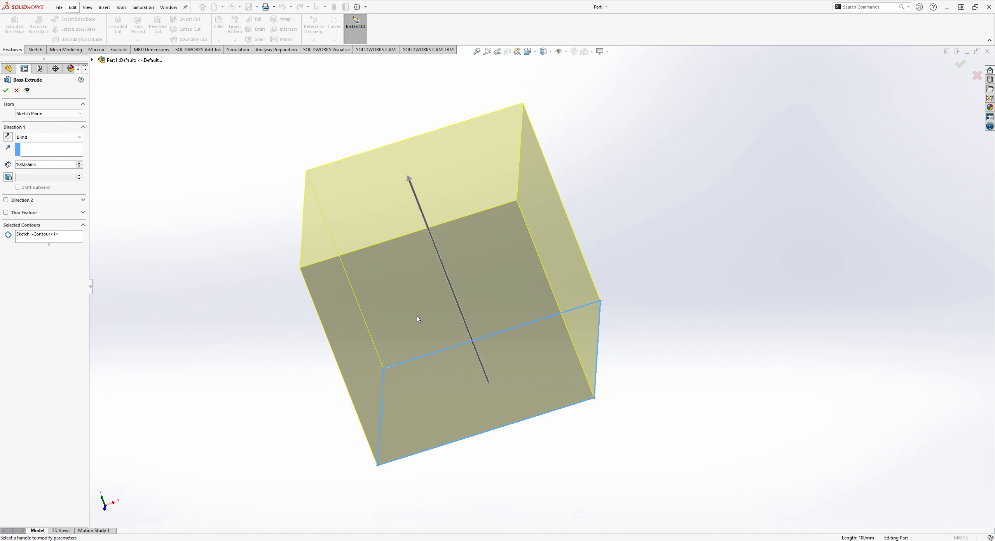
{"action": "scroll", "coordinate": [210, 322], "scroll_direction": "down", "scroll_amount": 2}
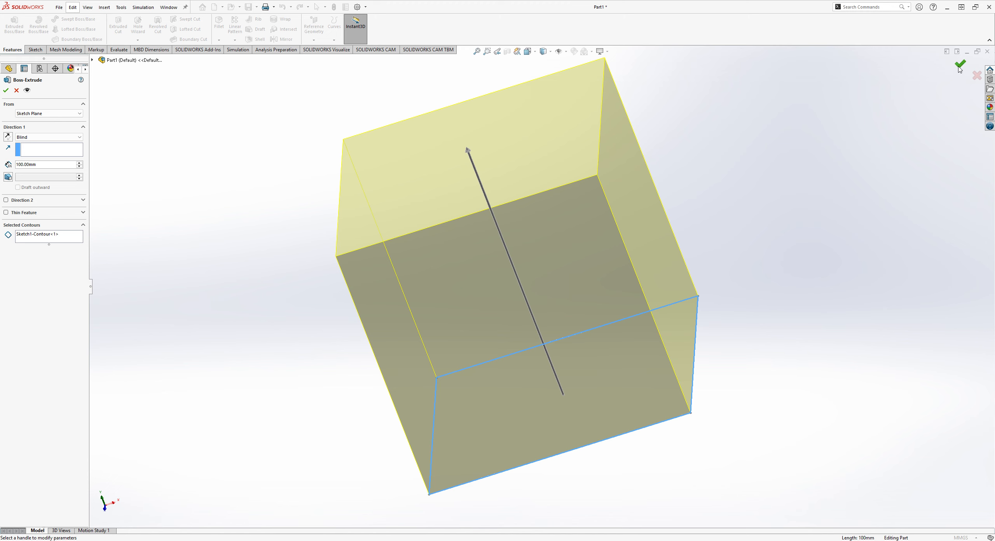
{"action": "middle_click_drag", "start_coordinate": [774, 183], "coordinate": [816, 226]}
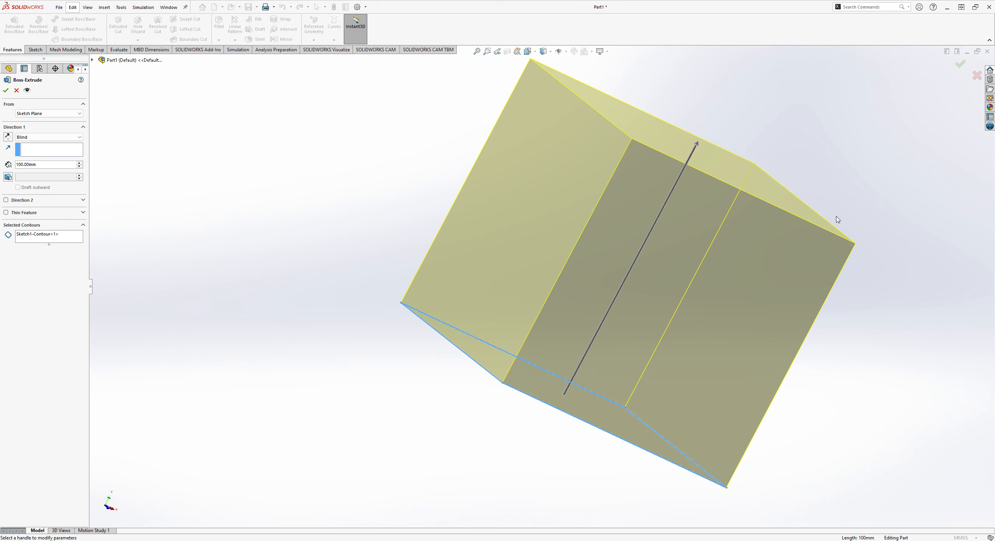
{"action": "middle_click_drag", "start_coordinate": [867, 158], "coordinate": [762, 189]}
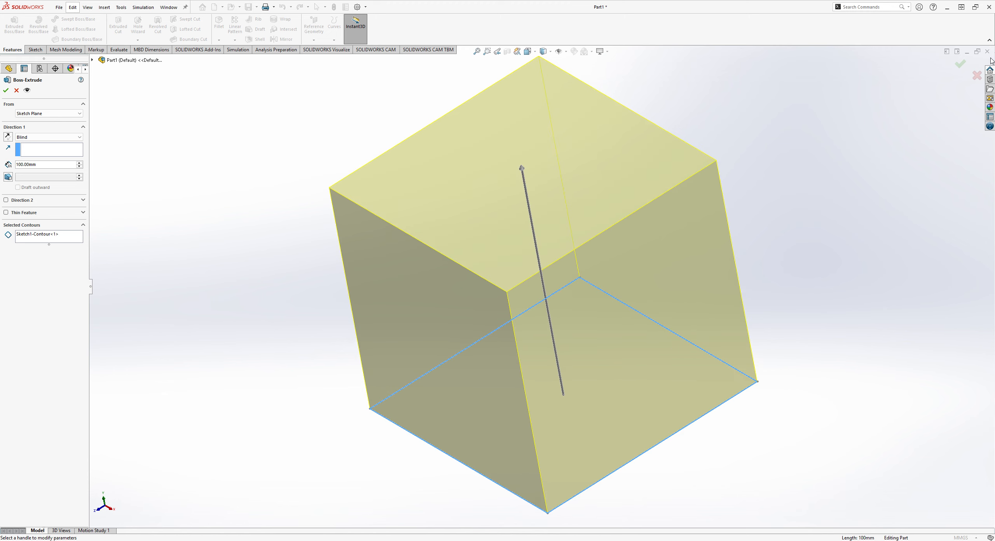
{"action": "middle_click_drag", "start_coordinate": [802, 147], "coordinate": [743, 194]}
{"action": "scroll", "coordinate": [695, 217], "scroll_direction": "down", "scroll_amount": 1}
{"action": "scroll", "coordinate": [626, 239], "scroll_direction": "up", "scroll_amount": 4}
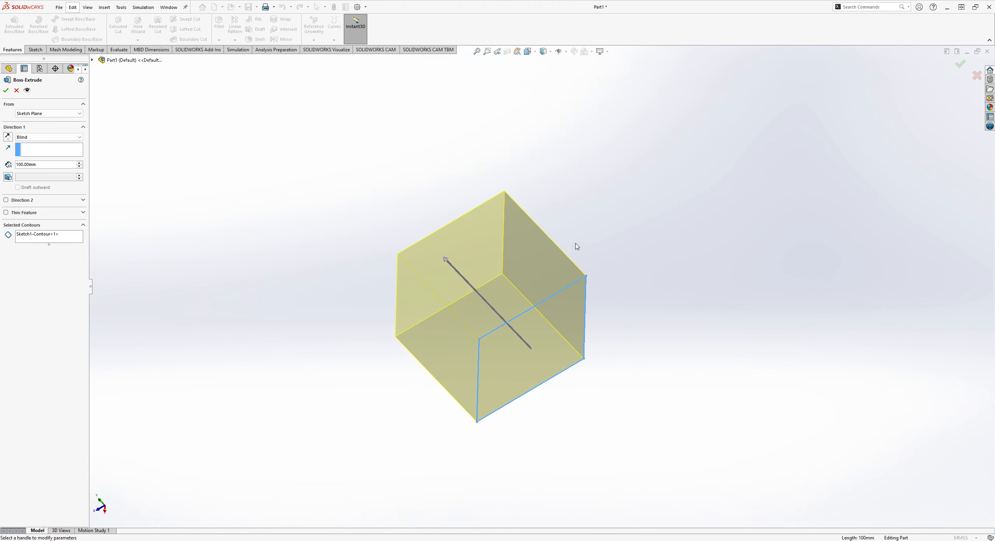
{"action": "mouse_move", "coordinate": [561, 187]}
{"action": "middle_mouse_down"}
{"action": "mouse_move", "coordinate": [516, 224]}
{"action": "mouse_move", "coordinate": [529, 310]}
{"action": "mouse_move", "coordinate": [629, 253]}
{"action": "mouse_move", "coordinate": [572, 198]}
{"action": "middle_mouse_up"}
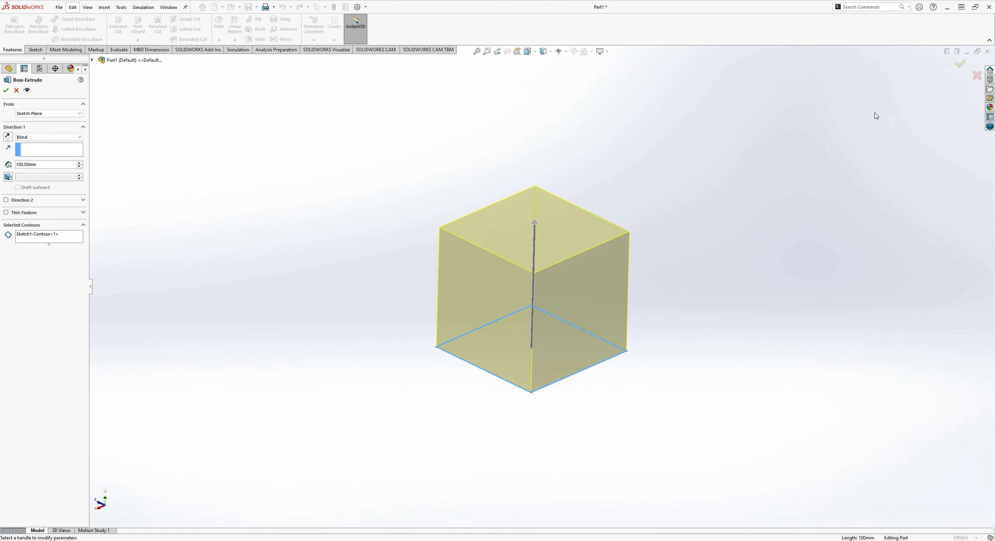
{"action": "left_click", "coordinate": [961, 65]}
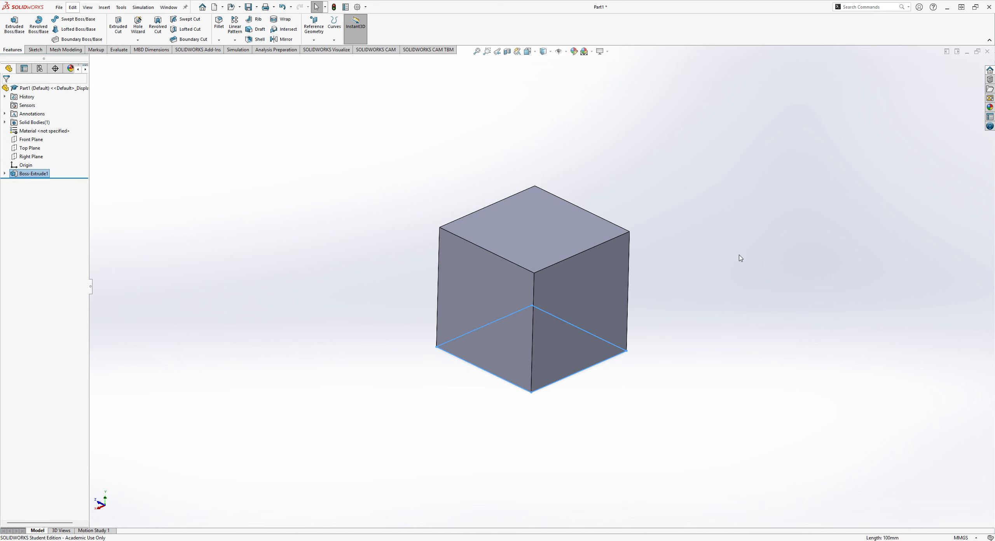
{"action": "middle_click_drag", "start_coordinate": [771, 234], "coordinate": [709, 224]}
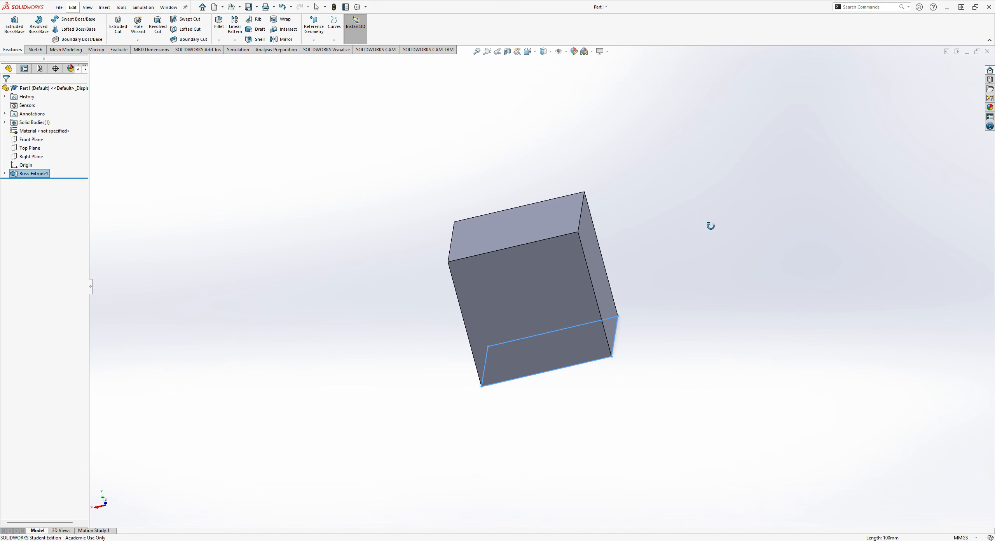
{"action": "middle_click_drag", "start_coordinate": [732, 185], "coordinate": [798, 92]}
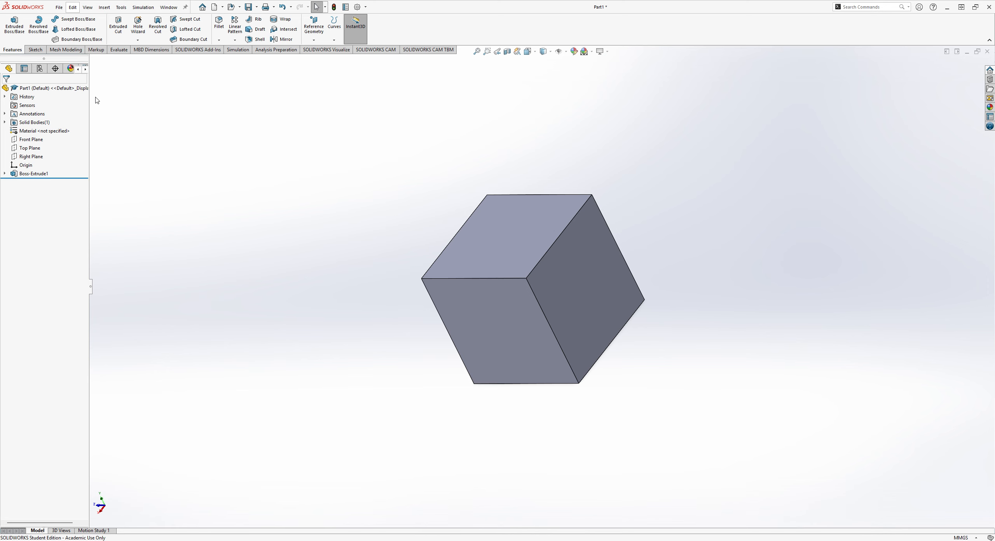
{"action": "middle_click_drag", "start_coordinate": [679, 277], "coordinate": [755, 295]}
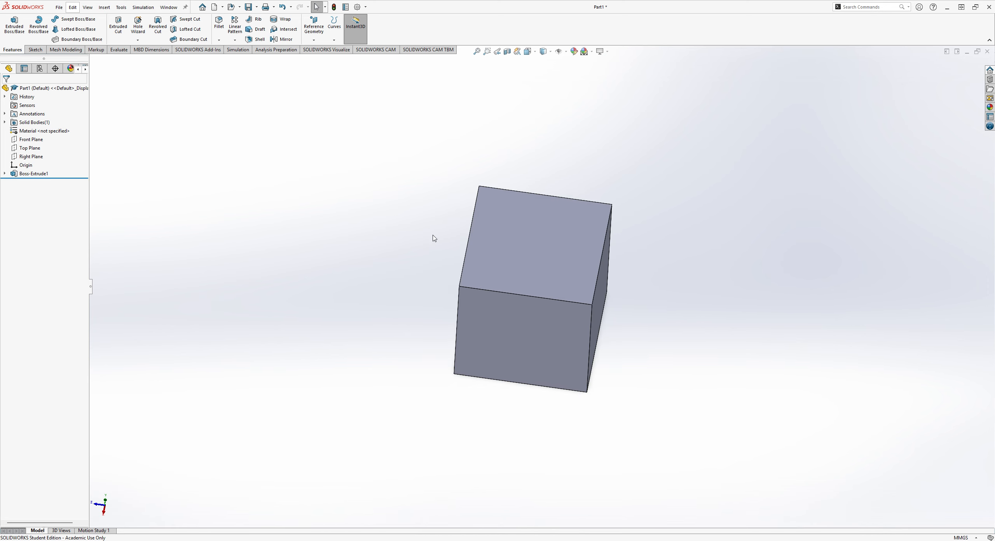
{"action": "left_click", "coordinate": [35, 49]}
{"action": "left_click", "coordinate": [11, 28]}
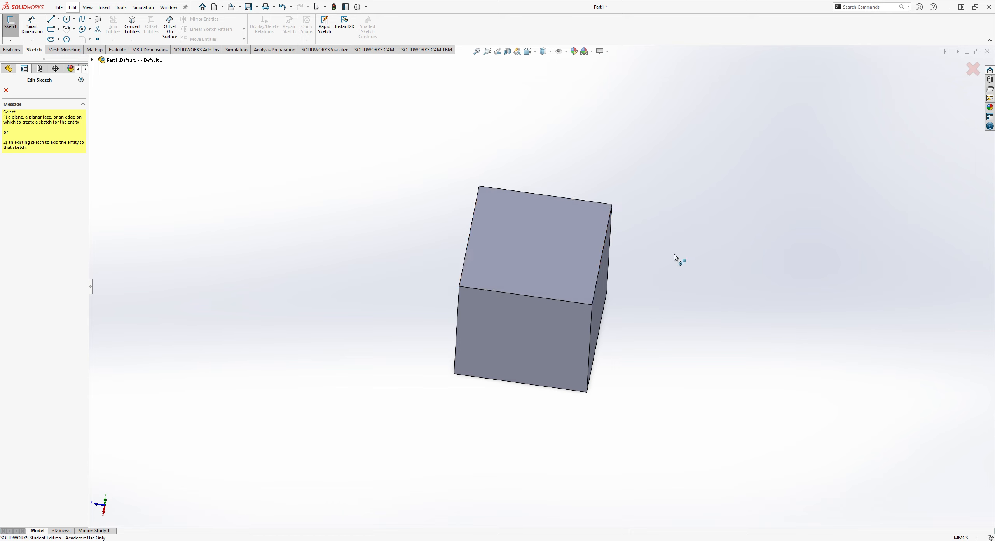
{"action": "middle_click_drag", "start_coordinate": [675, 254], "coordinate": [501, 265]}
{"action": "middle_click_drag", "start_coordinate": [626, 223], "coordinate": [526, 295]}
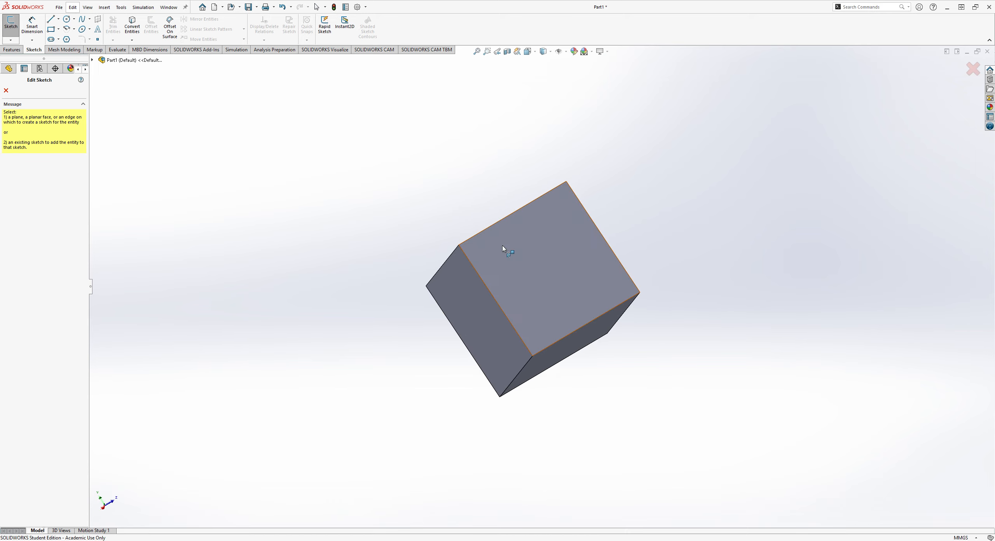
{"action": "middle_click_drag", "start_coordinate": [502, 245], "coordinate": [687, 40]}
{"action": "middle_click_drag", "start_coordinate": [695, 289], "coordinate": [717, 193]}
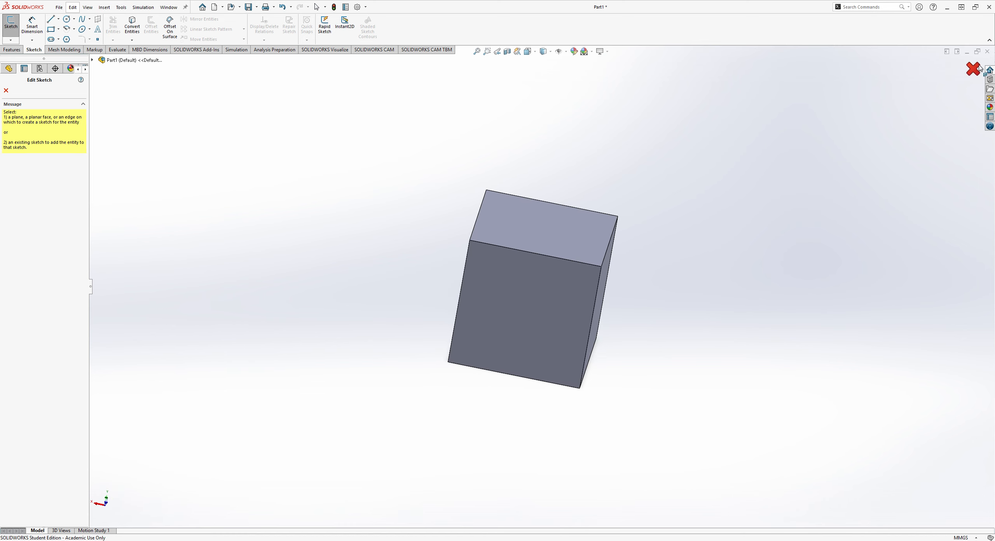
{"action": "key", "text": "Escape"}
{"action": "left_click", "coordinate": [12, 49]}
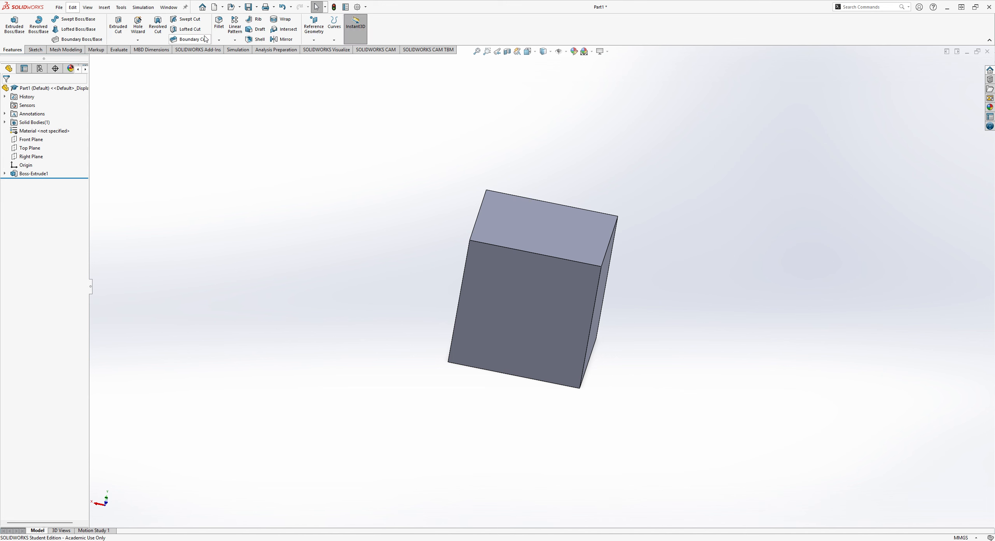
{"action": "left_click", "coordinate": [309, 30]}
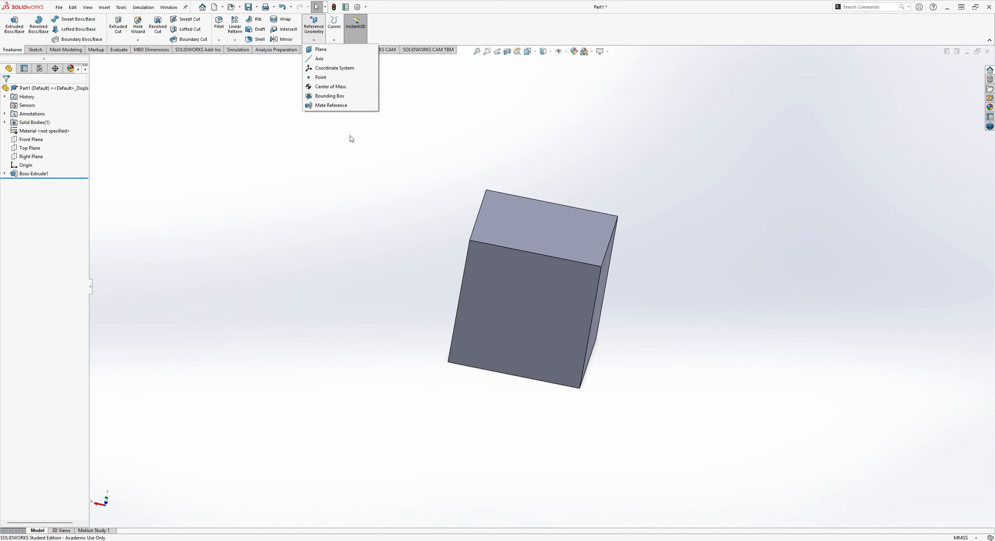
{"action": "left_click", "coordinate": [133, 120]}
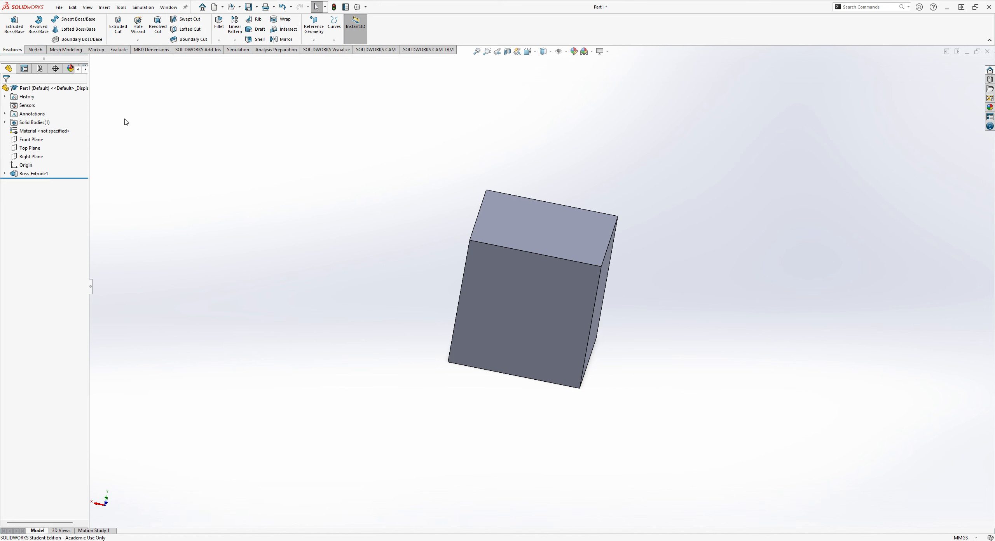
Start a sketch on the cube's top face and exit it, discarding its changes.
{"action": "left_click", "coordinate": [35, 50]}
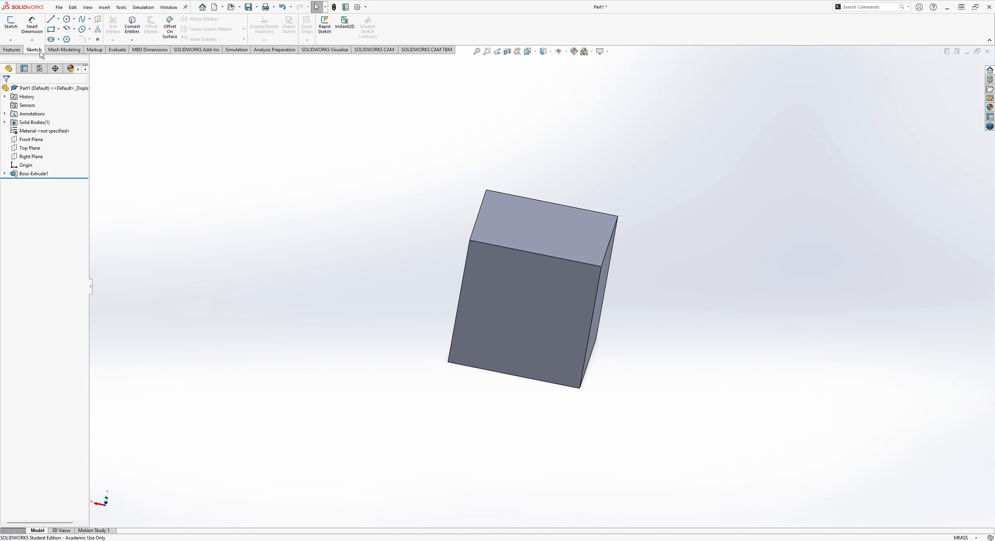
{"action": "left_click", "coordinate": [11, 24]}
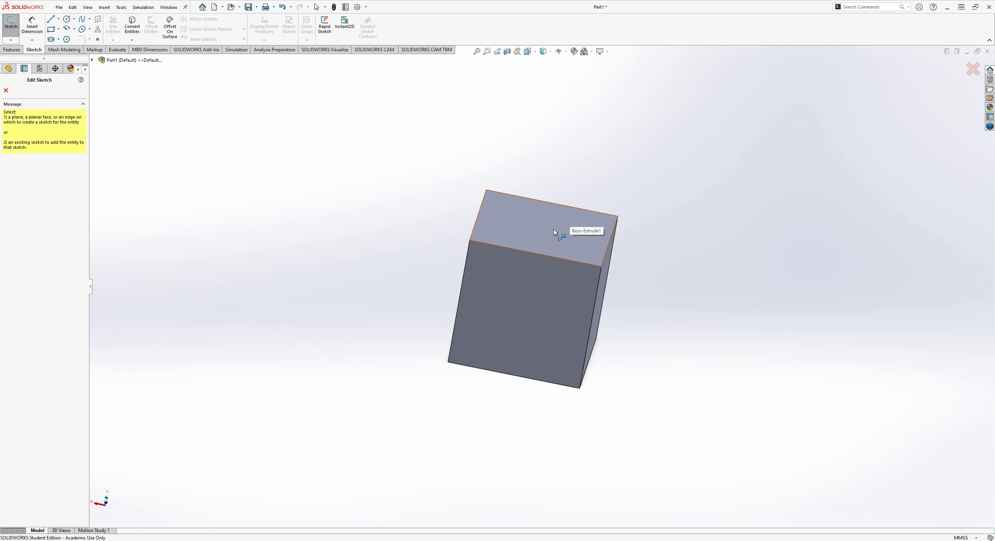
{"action": "left_click", "coordinate": [550, 228]}
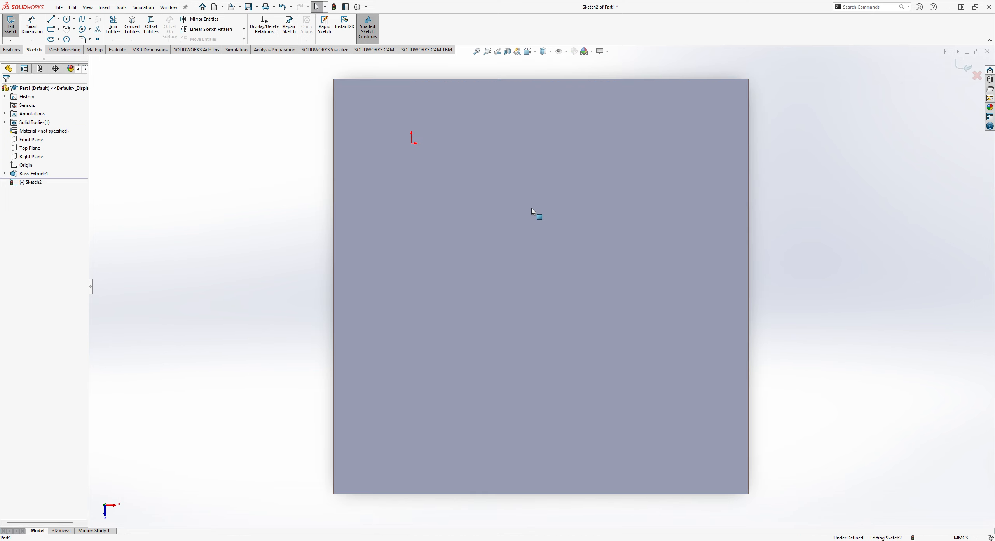
{"action": "left_click", "coordinate": [977, 75]}
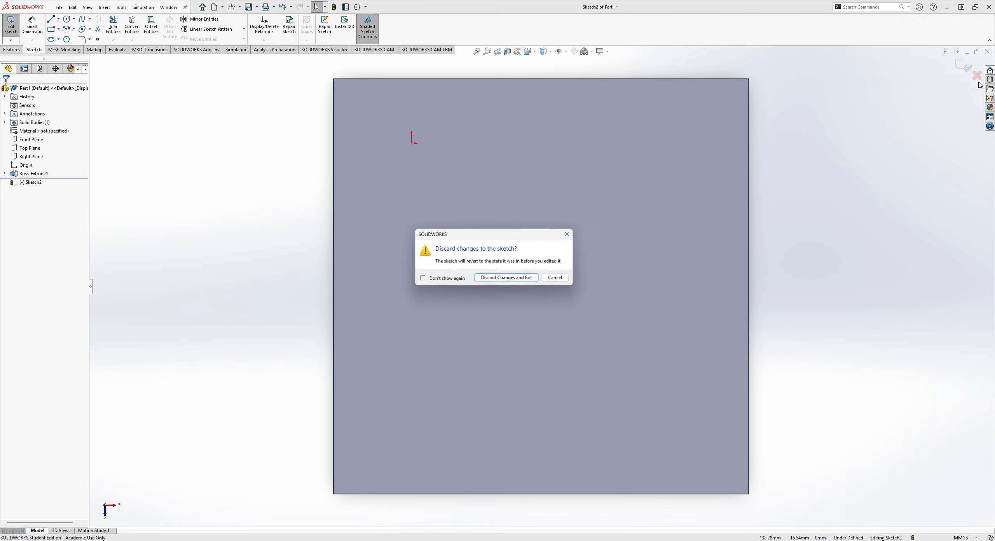
{"action": "left_click", "coordinate": [492, 276]}
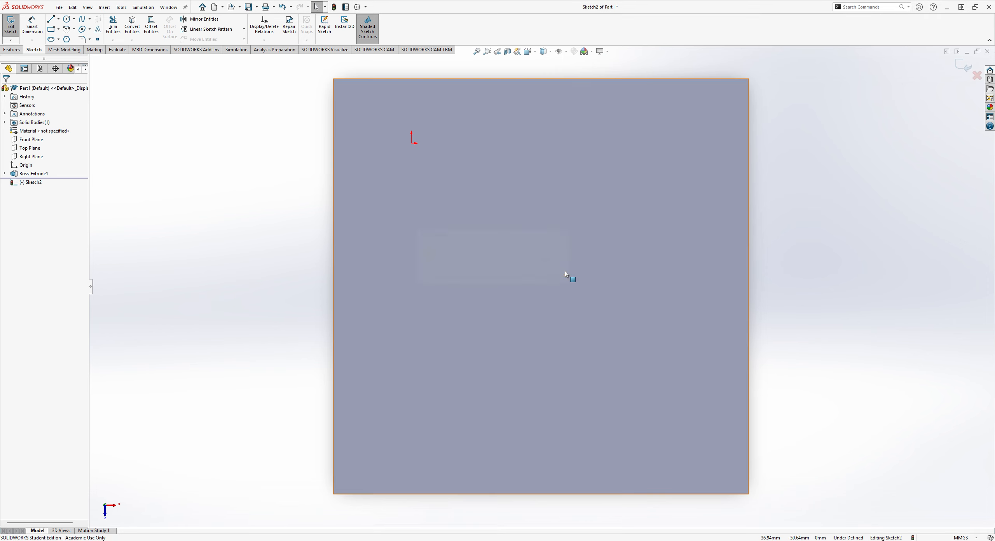
{"action": "scroll", "coordinate": [551, 259], "scroll_direction": "up", "scroll_amount": 1}
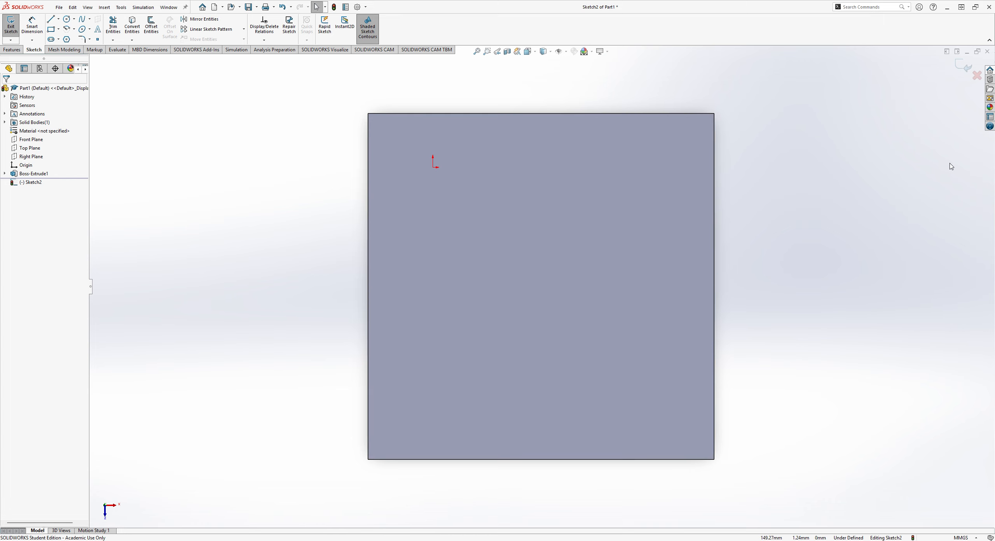
{"action": "left_click", "coordinate": [977, 76]}
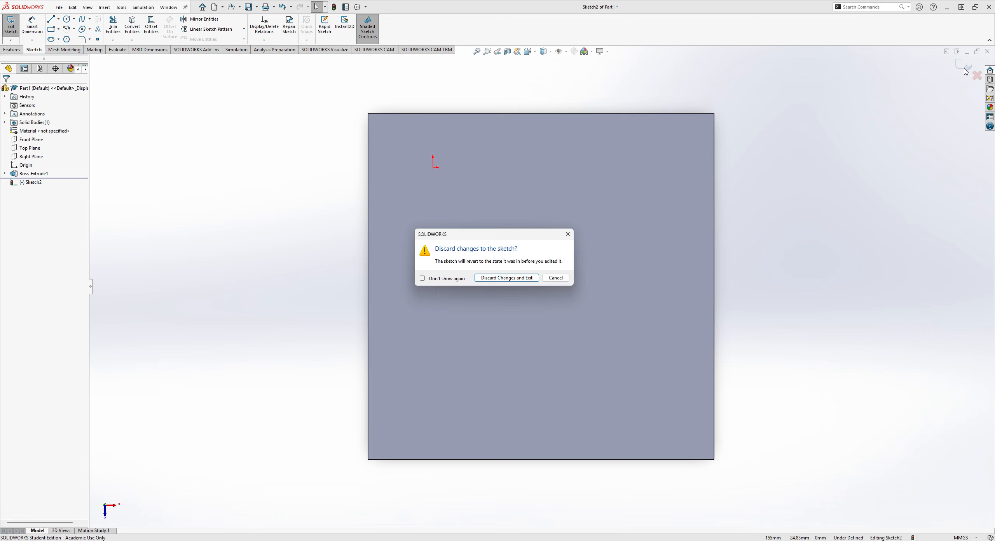
{"action": "left_click", "coordinate": [518, 279]}
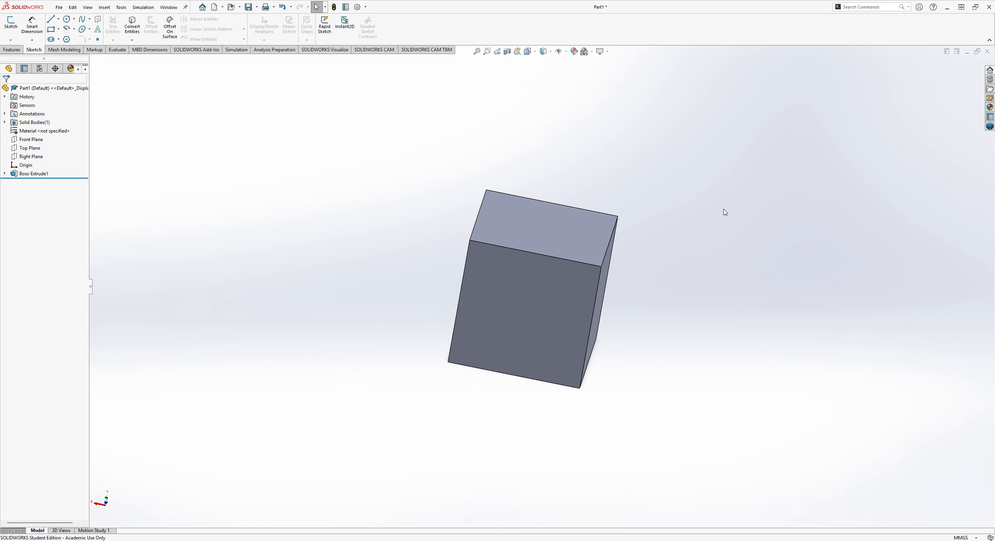
Start a new sketch on the cube's side face that faces the negative X direction.
{"action": "middle_click_drag", "start_coordinate": [725, 212], "coordinate": [525, 268]}
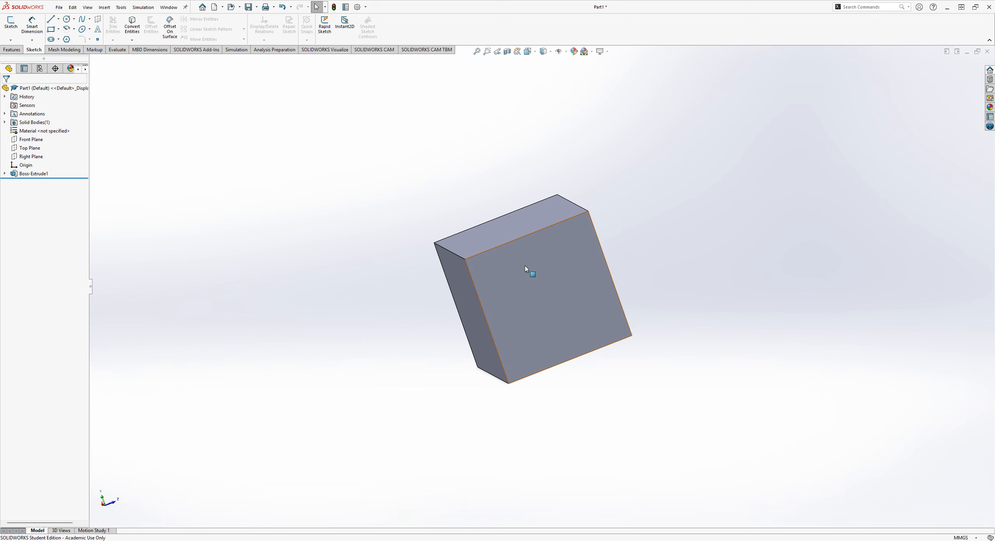
{"action": "left_click", "coordinate": [586, 295]}
{"action": "left_click", "coordinate": [733, 196]}
{"action": "left_click", "coordinate": [15, 35]}
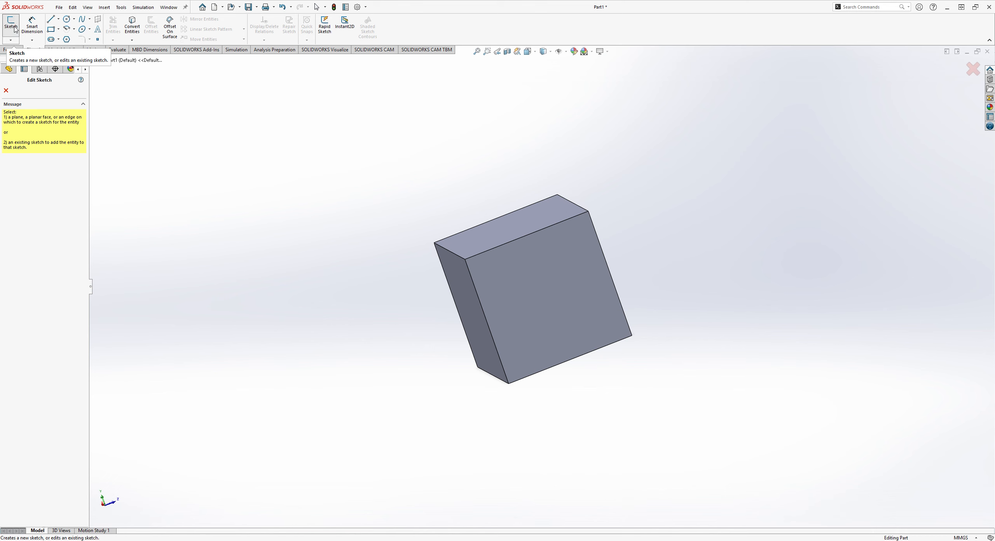
{"action": "left_click", "coordinate": [539, 292]}
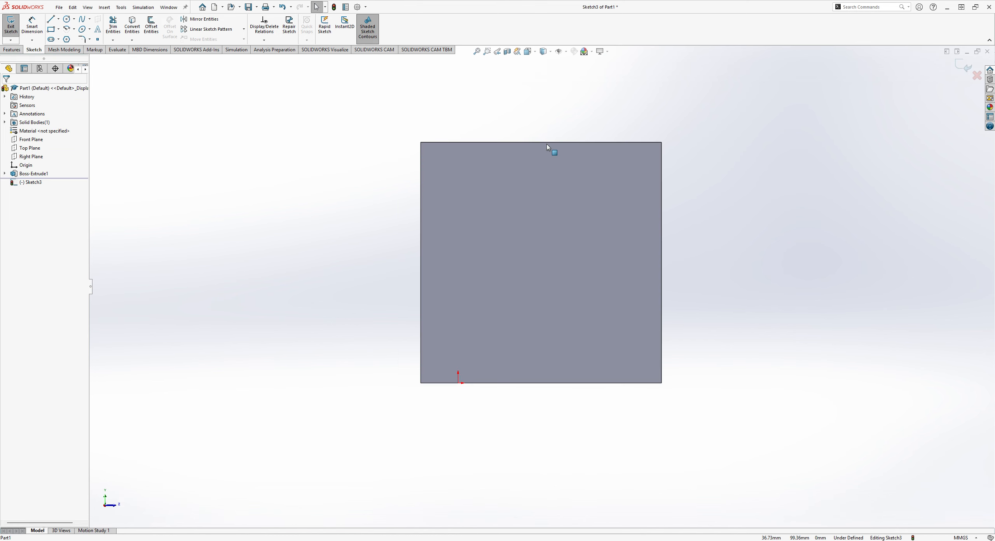
Draw a corner rectangle about 53 mm wide and 7 mm high standing on the side face's upper edge, and exit the sketch.
{"action": "left_click", "coordinate": [53, 29]}
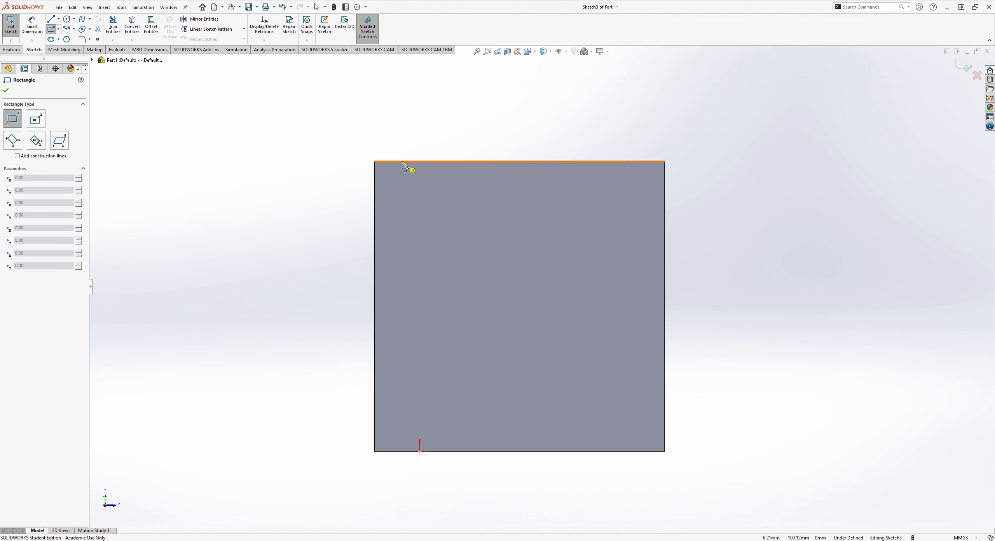
{"action": "left_click", "coordinate": [434, 163]}
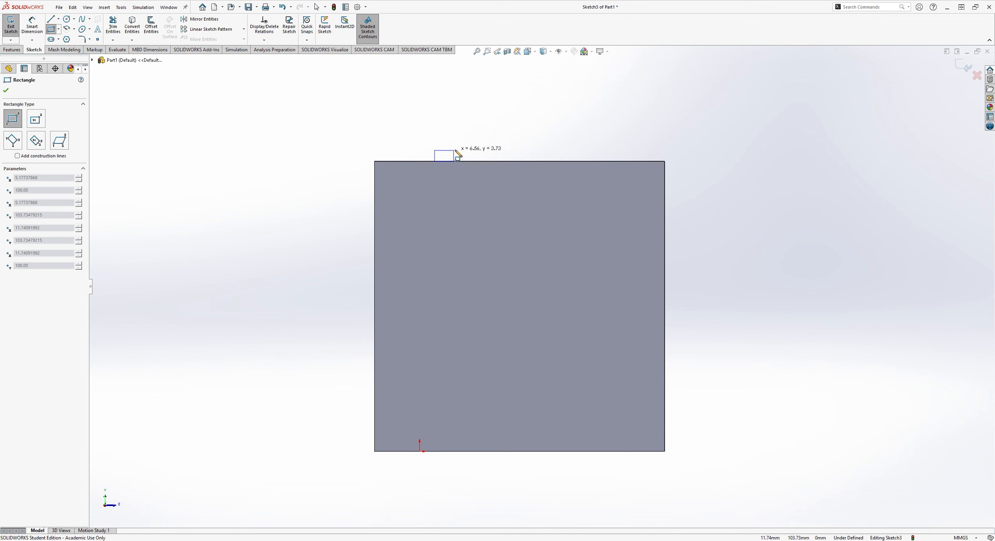
{"action": "left_click", "coordinate": [589, 141]}
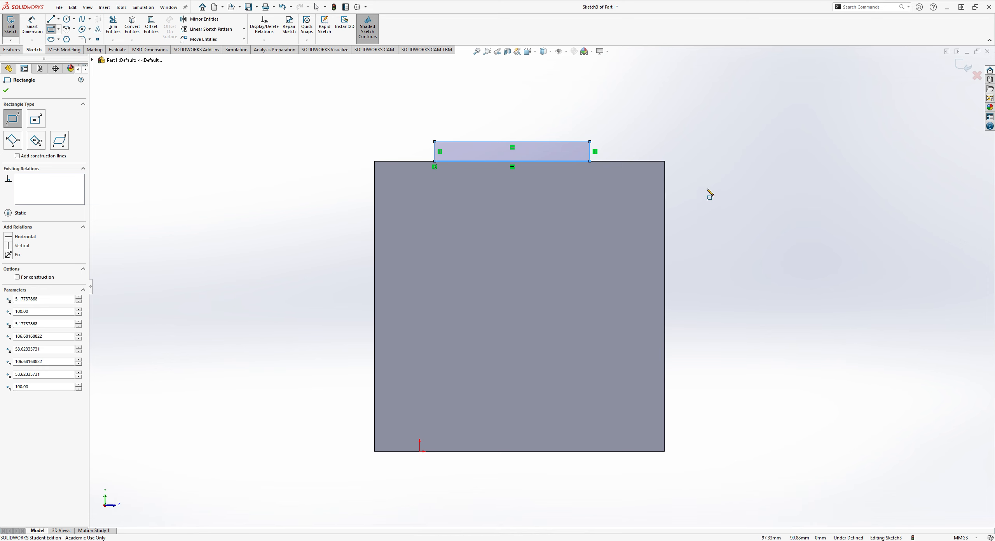
{"action": "mouse_move", "coordinate": [766, 167]}
{"action": "middle_mouse_down"}
{"action": "mouse_move", "coordinate": [678, 189]}
{"action": "mouse_move", "coordinate": [645, 229]}
{"action": "mouse_move", "coordinate": [786, 191]}
{"action": "middle_mouse_up"}
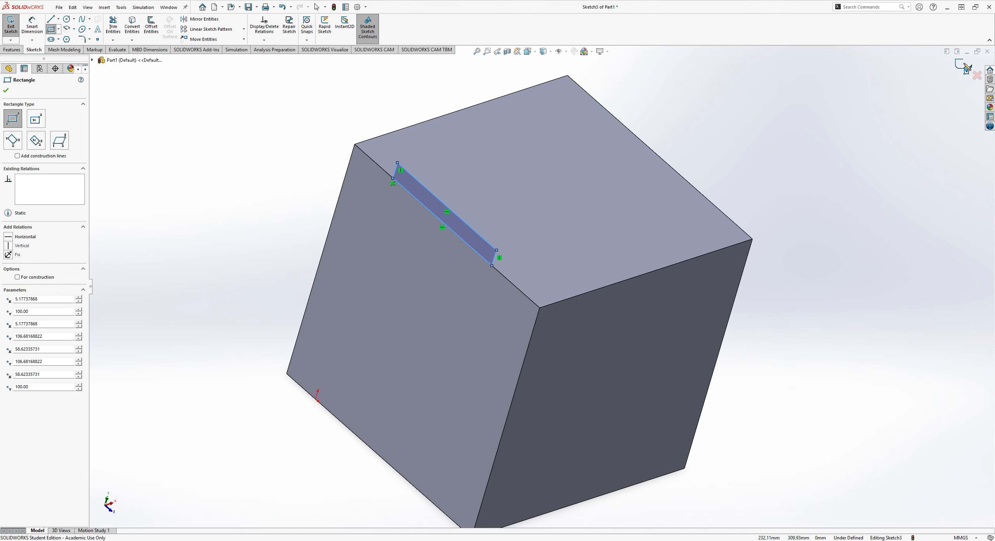
{"action": "left_click", "coordinate": [966, 69]}
Start a boss extrusion of the rectangle sketch and reverse its direction so that it runs across the cube's top face.
{"action": "middle_click_drag", "start_coordinate": [801, 179], "coordinate": [685, 242]}
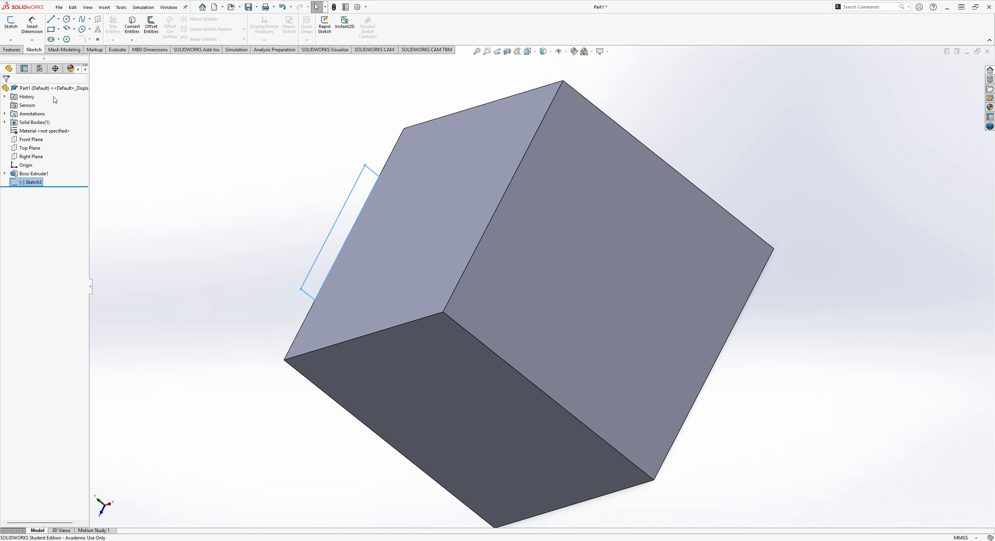
{"action": "left_click", "coordinate": [16, 49]}
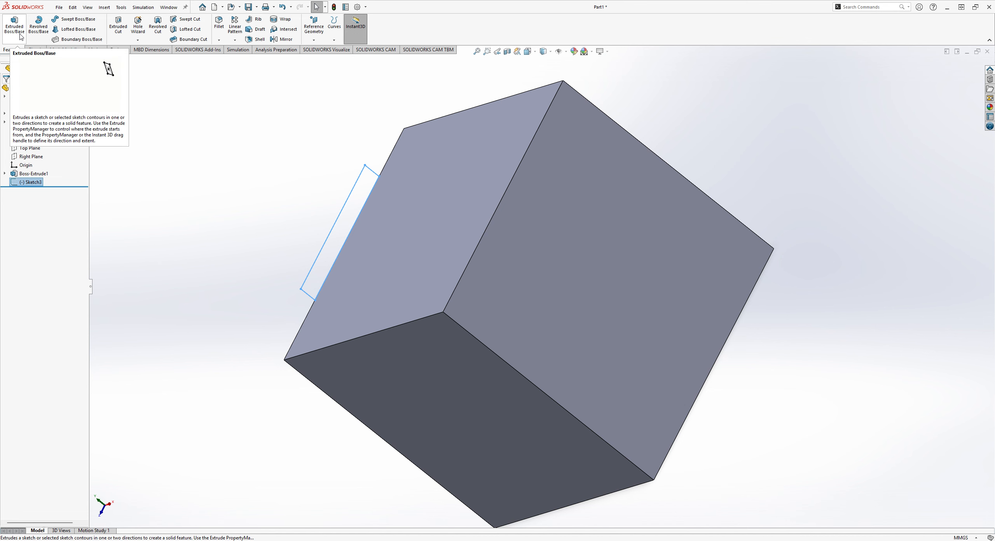
{"action": "left_click", "coordinate": [15, 26]}
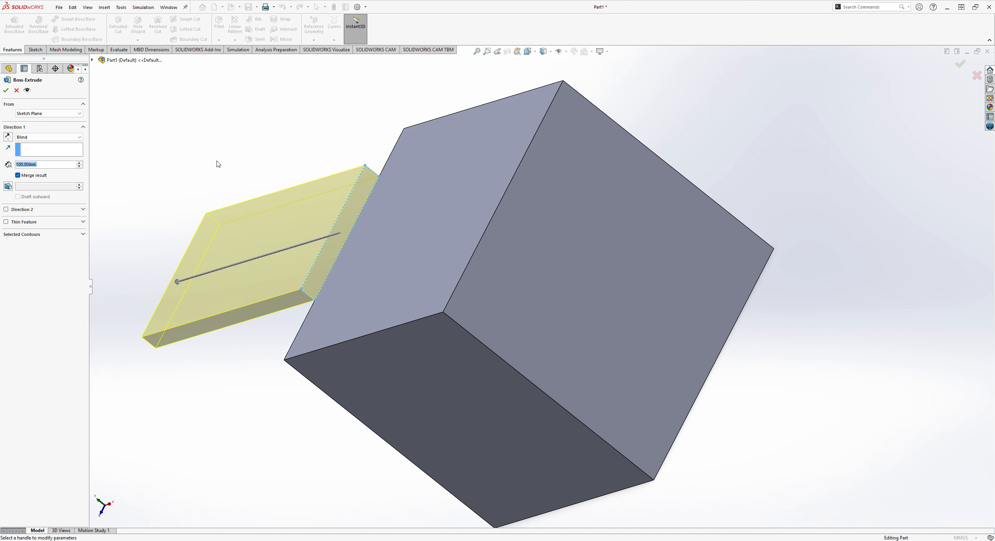
{"action": "middle_click_drag", "start_coordinate": [216, 161], "coordinate": [282, 181]}
{"action": "scroll", "coordinate": [283, 182], "scroll_direction": "up", "scroll_amount": 3}
{"action": "scroll", "coordinate": [237, 253], "scroll_direction": "down", "scroll_amount": 1}
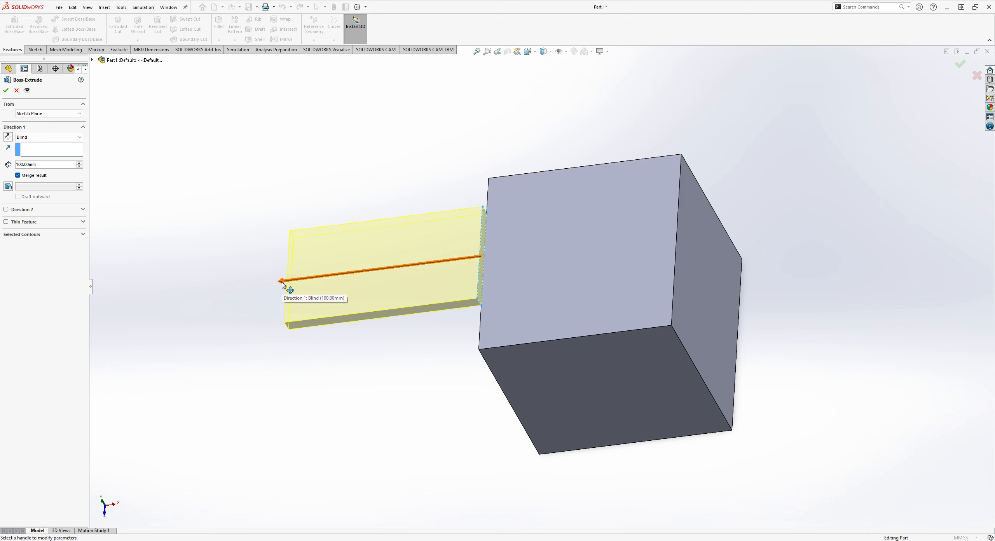
{"action": "middle_click_drag", "start_coordinate": [791, 240], "coordinate": [757, 240]}
{"action": "middle_click_drag", "start_coordinate": [624, 243], "coordinate": [759, 287]}
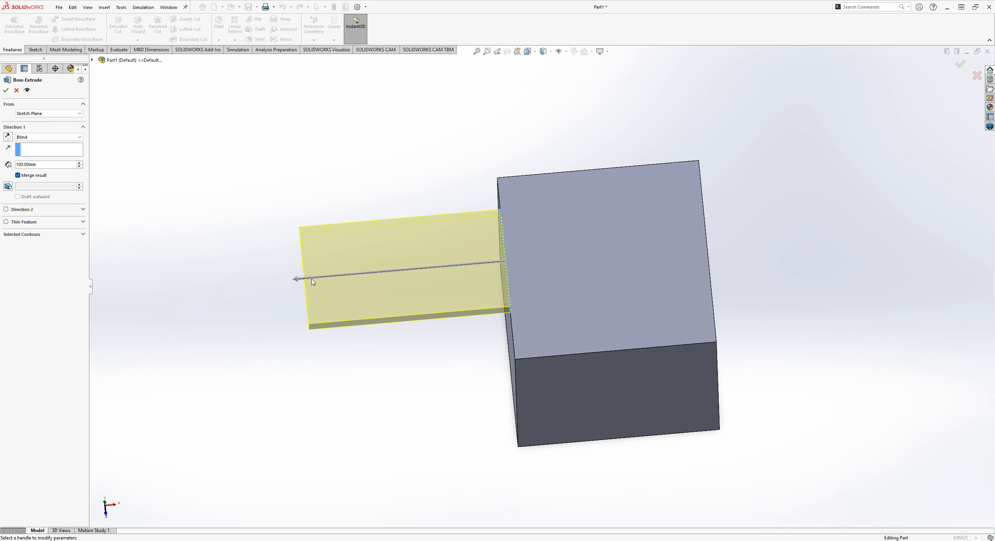
{"action": "left_click", "coordinate": [300, 280]}
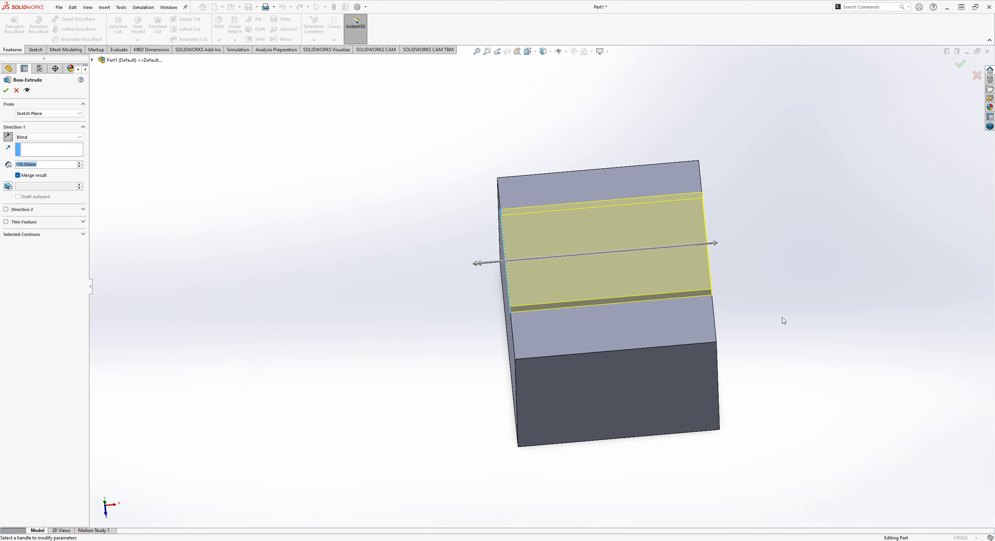
Set the extrusion's end condition to Up To Surface, pick the cube's opposite side face as the limit and accept the feature.
{"action": "middle_click_drag", "start_coordinate": [781, 320], "coordinate": [579, 327]}
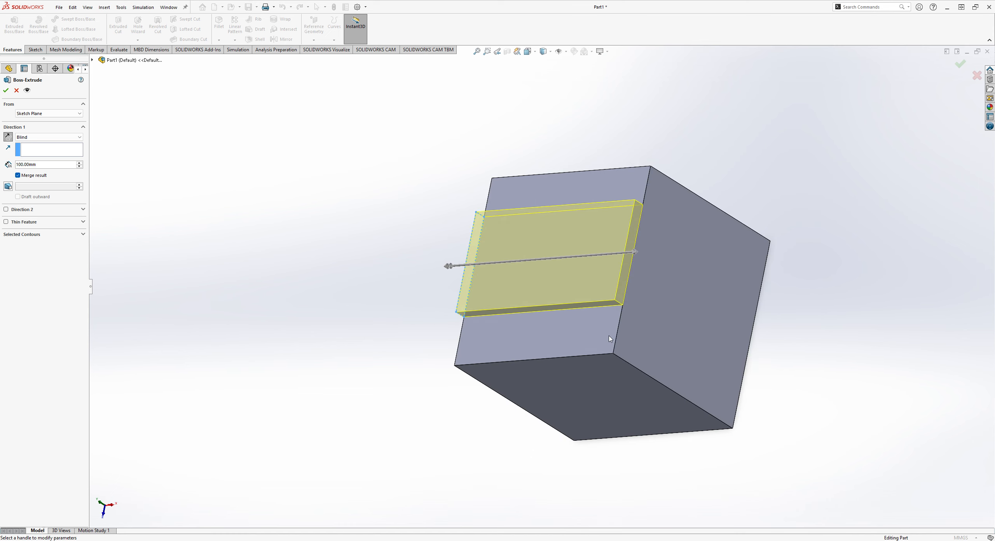
{"action": "middle_click_drag", "start_coordinate": [613, 364], "coordinate": [636, 355]}
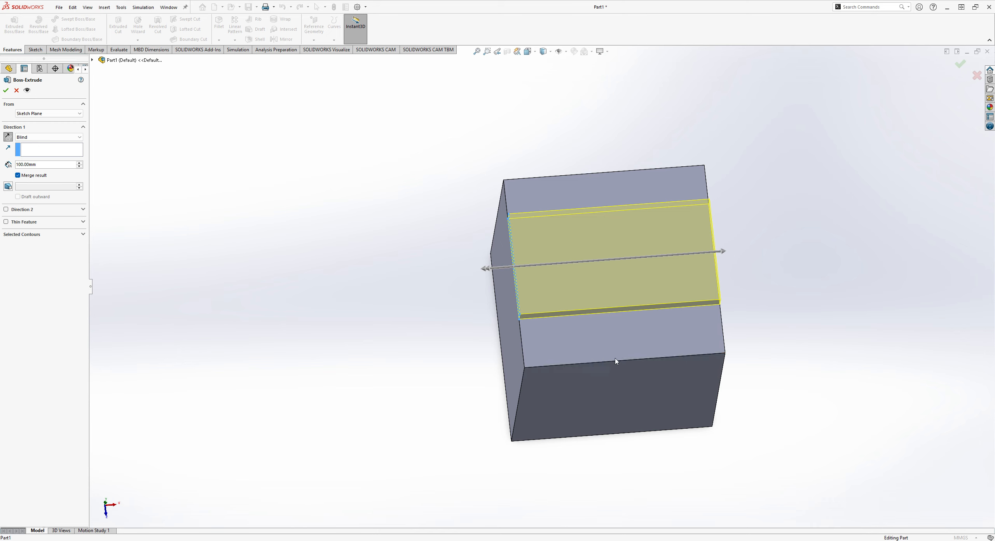
{"action": "middle_click_drag", "start_coordinate": [778, 323], "coordinate": [642, 281]}
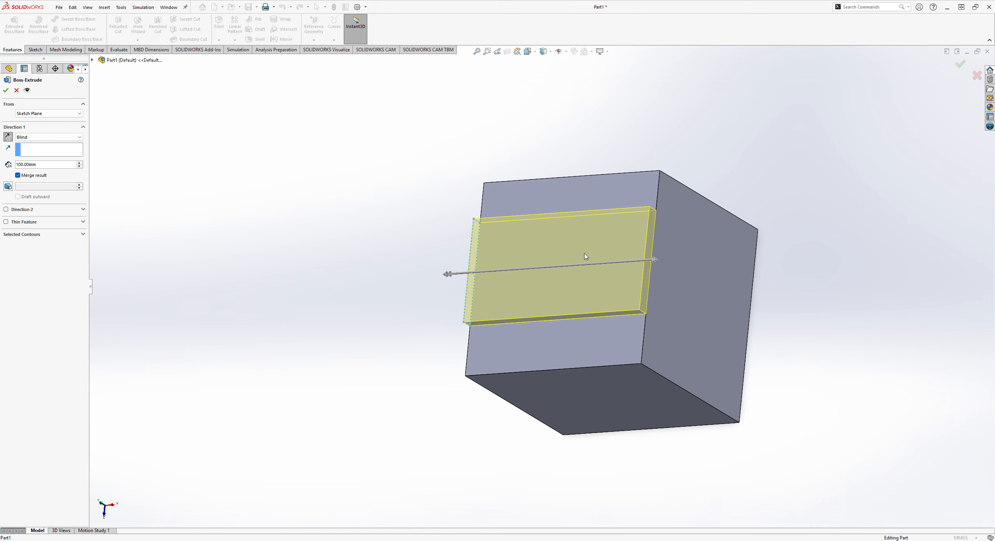
{"action": "left_click", "coordinate": [49, 136]}
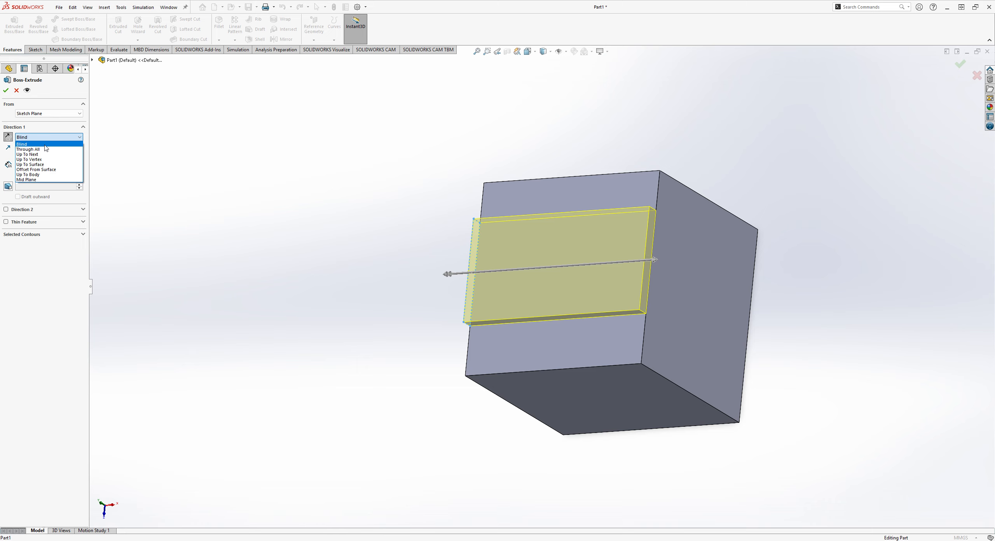
{"action": "left_click", "coordinate": [44, 165]}
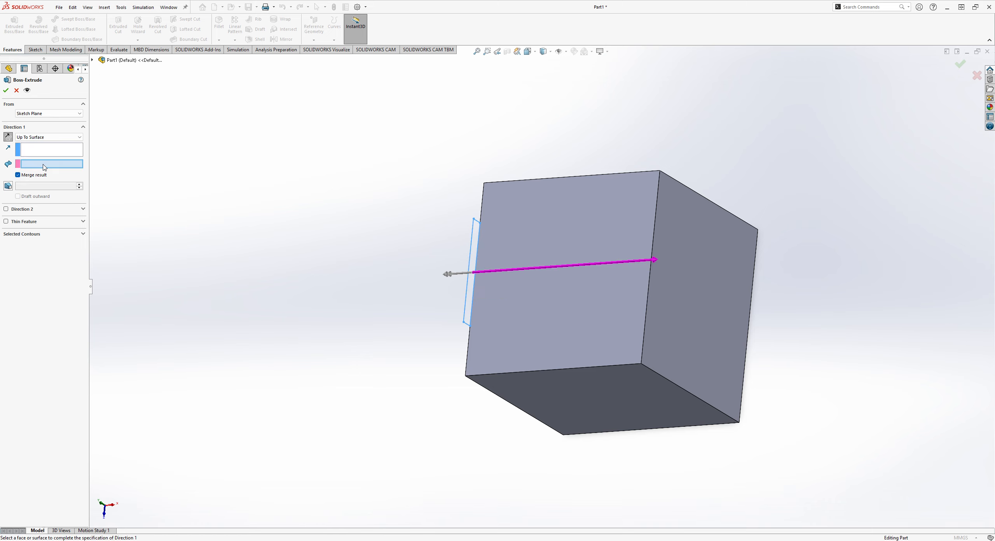
{"action": "middle_click_drag", "start_coordinate": [461, 221], "coordinate": [417, 211]}
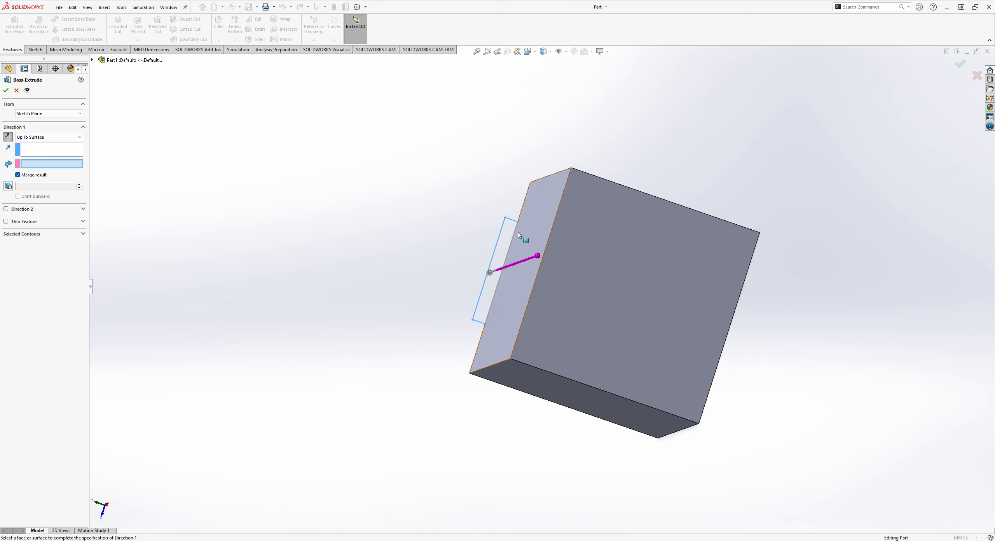
{"action": "middle_click_drag", "start_coordinate": [568, 234], "coordinate": [704, 104]}
{"action": "left_click", "coordinate": [679, 201]}
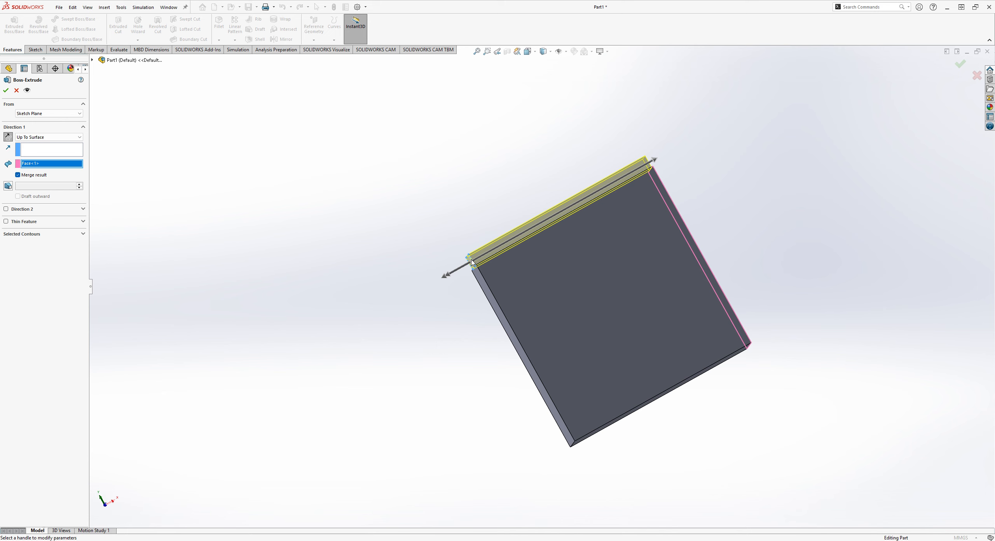
{"action": "middle_click_drag", "start_coordinate": [663, 173], "coordinate": [647, 178]}
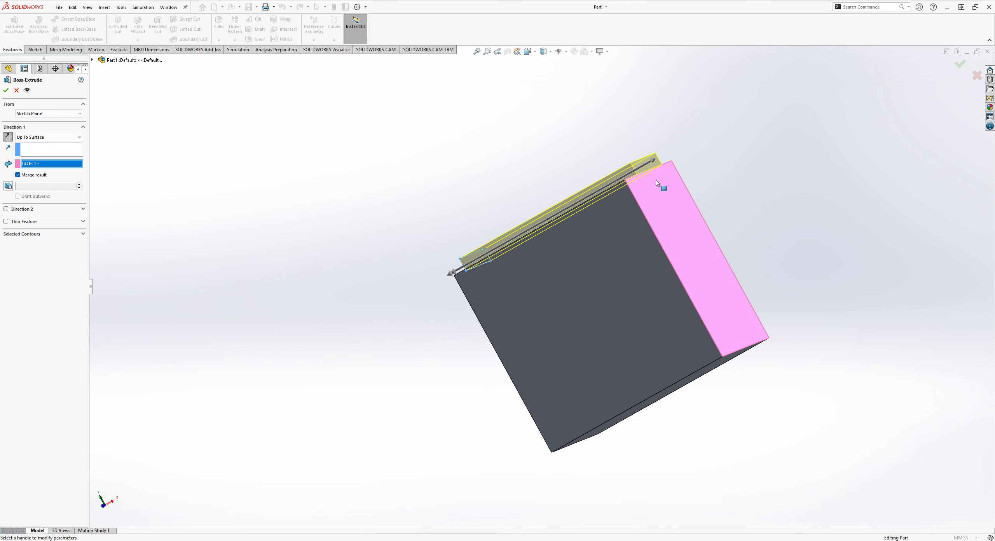
{"action": "middle_click_drag", "start_coordinate": [666, 207], "coordinate": [755, 253]}
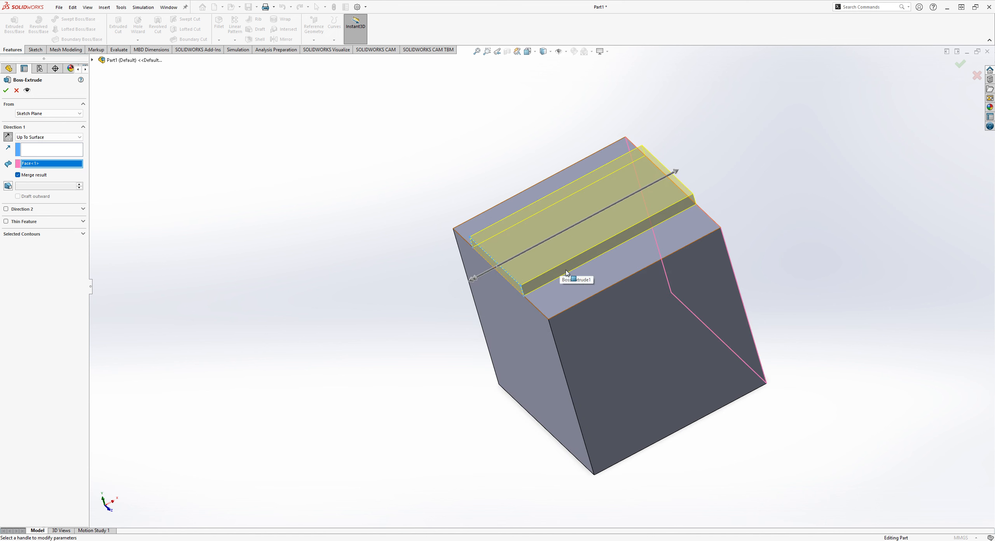
{"action": "left_click", "coordinate": [960, 64]}
{"action": "scroll", "coordinate": [642, 268], "scroll_direction": "down", "scroll_amount": 2}
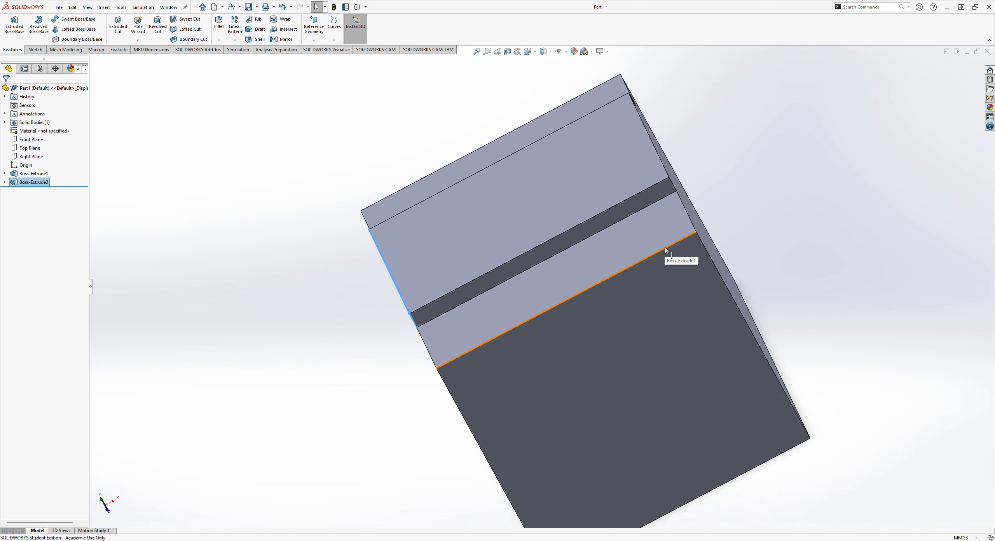
{"action": "middle_click_drag", "start_coordinate": [750, 200], "coordinate": [726, 207]}
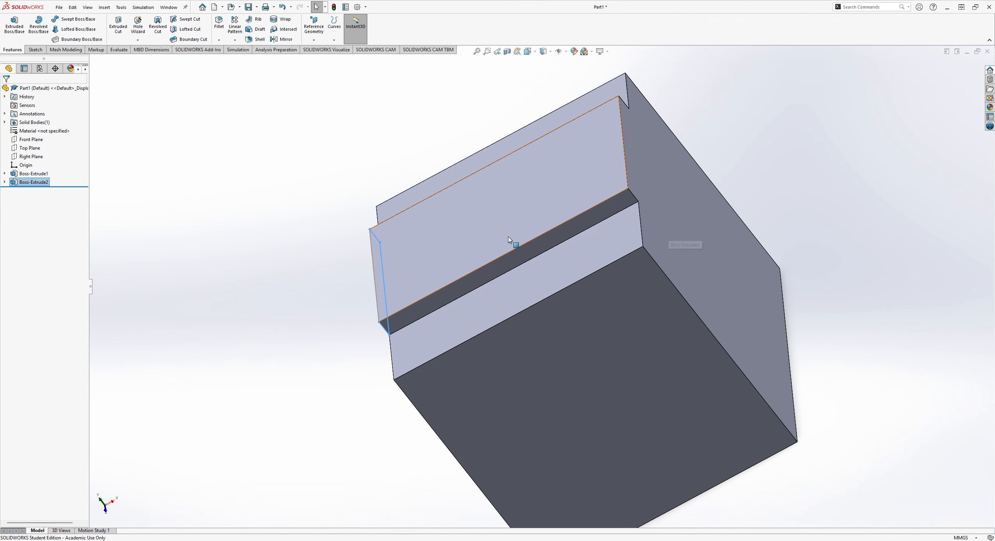
{"action": "middle_click_drag", "start_coordinate": [509, 239], "coordinate": [674, 235]}
{"action": "scroll", "coordinate": [588, 237], "scroll_direction": "up", "scroll_amount": 2}
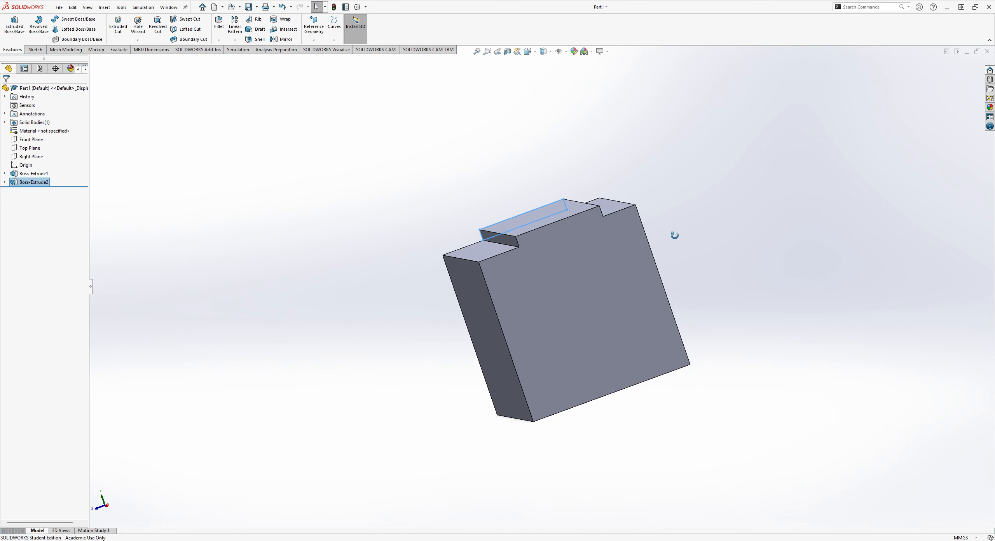